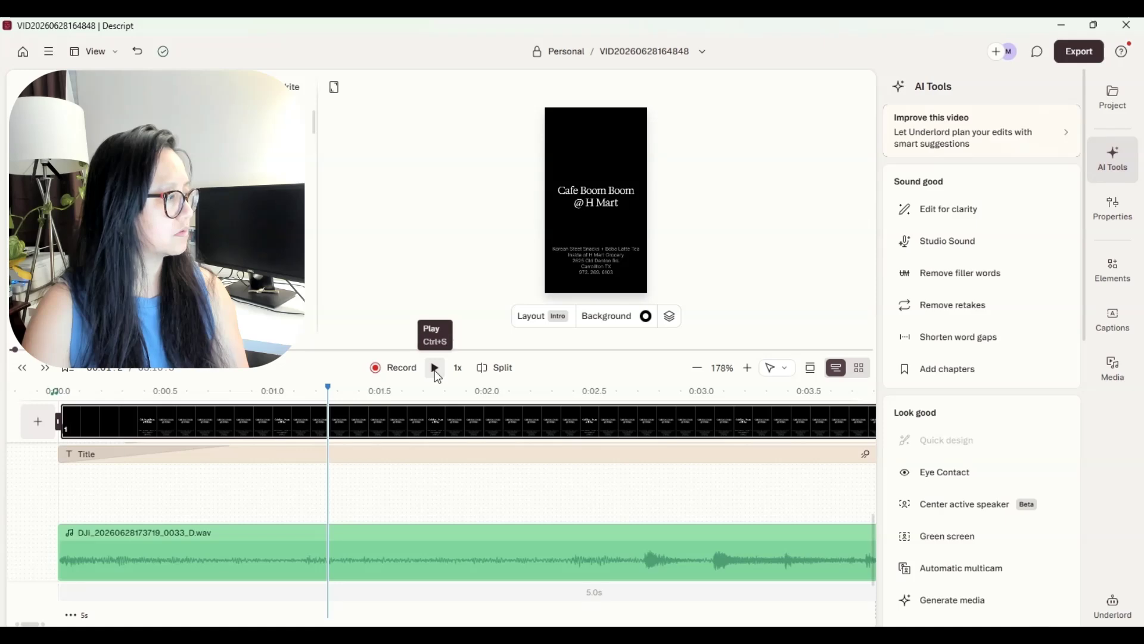
# Step: Play the video from the title scene into scene 4, and set the playhead at the cut between scenes 3 and 4
pyautogui.click(435, 369)
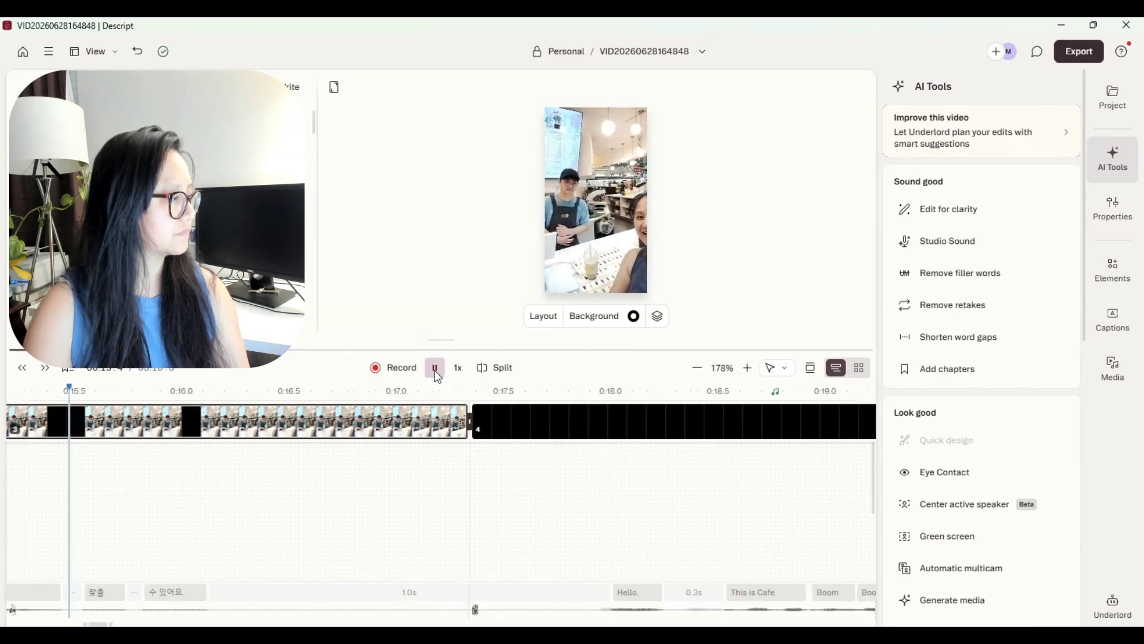
pyautogui.click(435, 367)
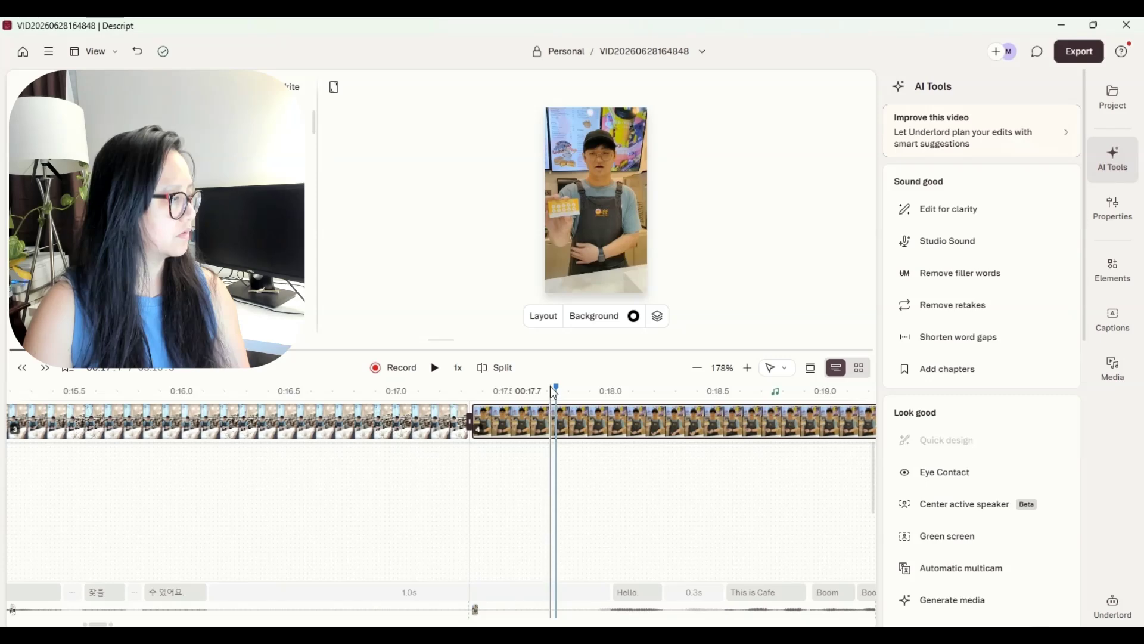
pyautogui.moveTo(558, 390); pyautogui.dragTo(472, 403)
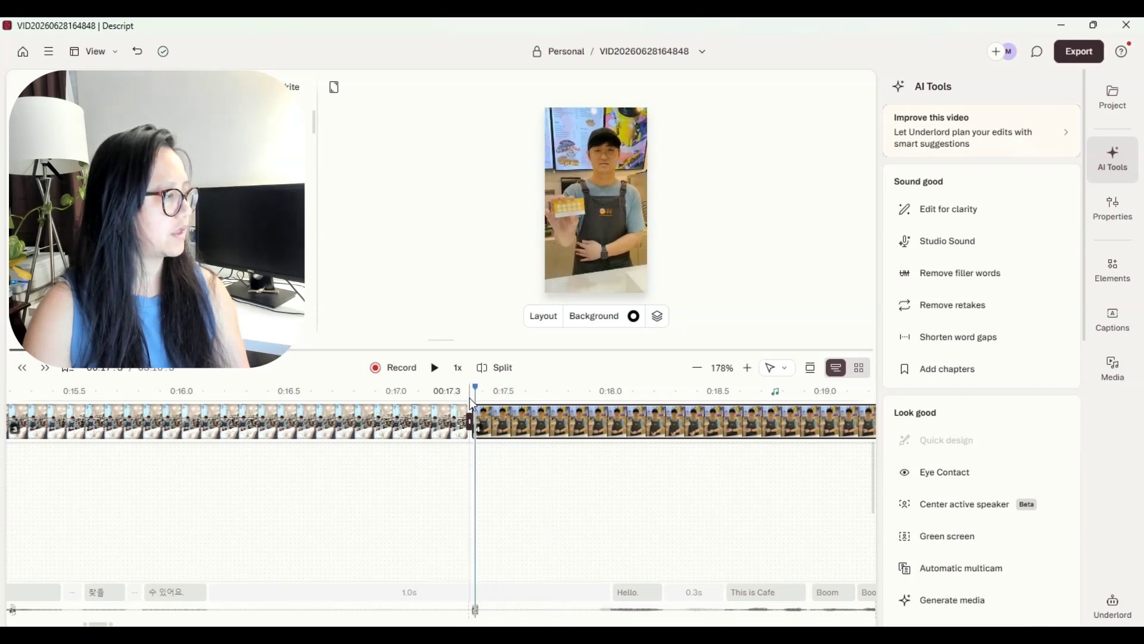
pyautogui.click(466, 401)
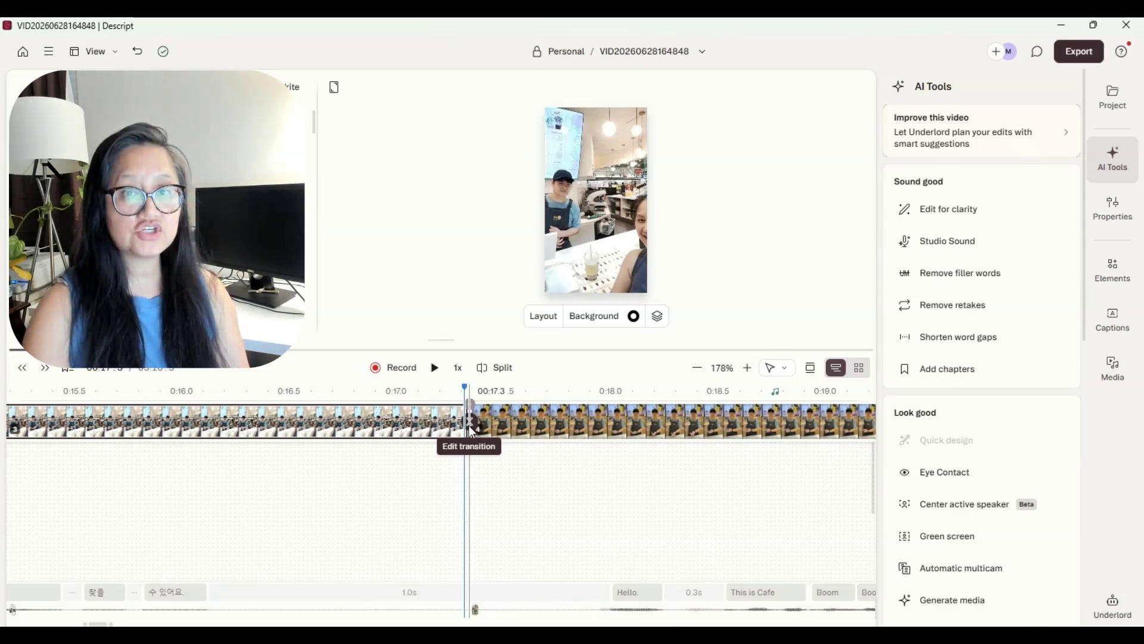
# Step: Replace the transition between scenes 3 and 4 with the orange-previewed "Double" transition from the transition gallery
pyautogui.click(470, 425)
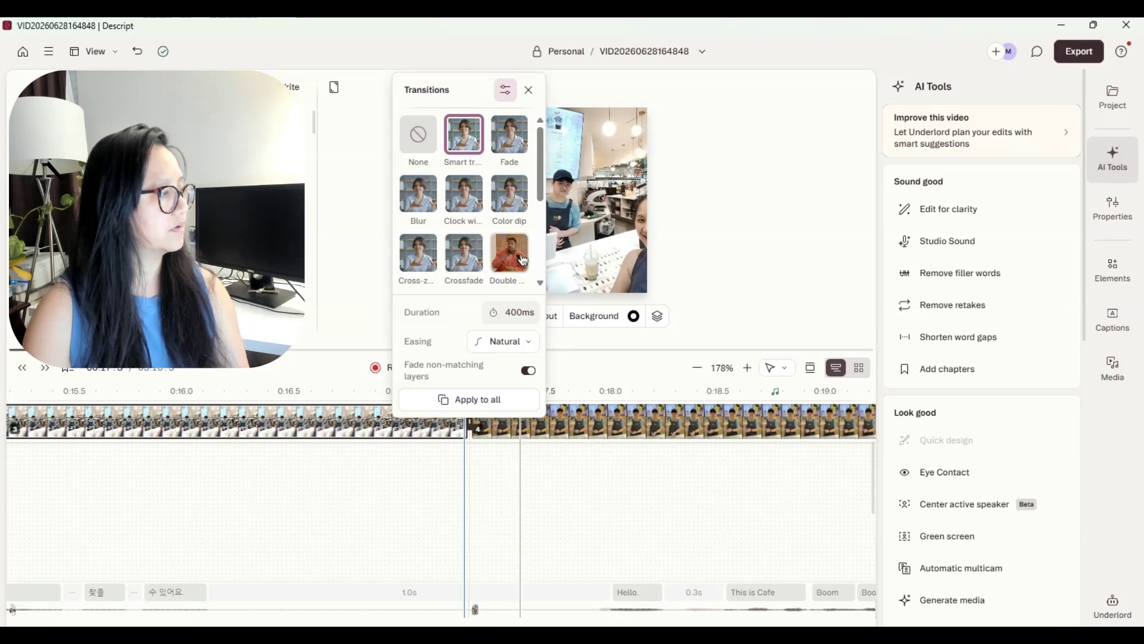
pyautogui.click(513, 259)
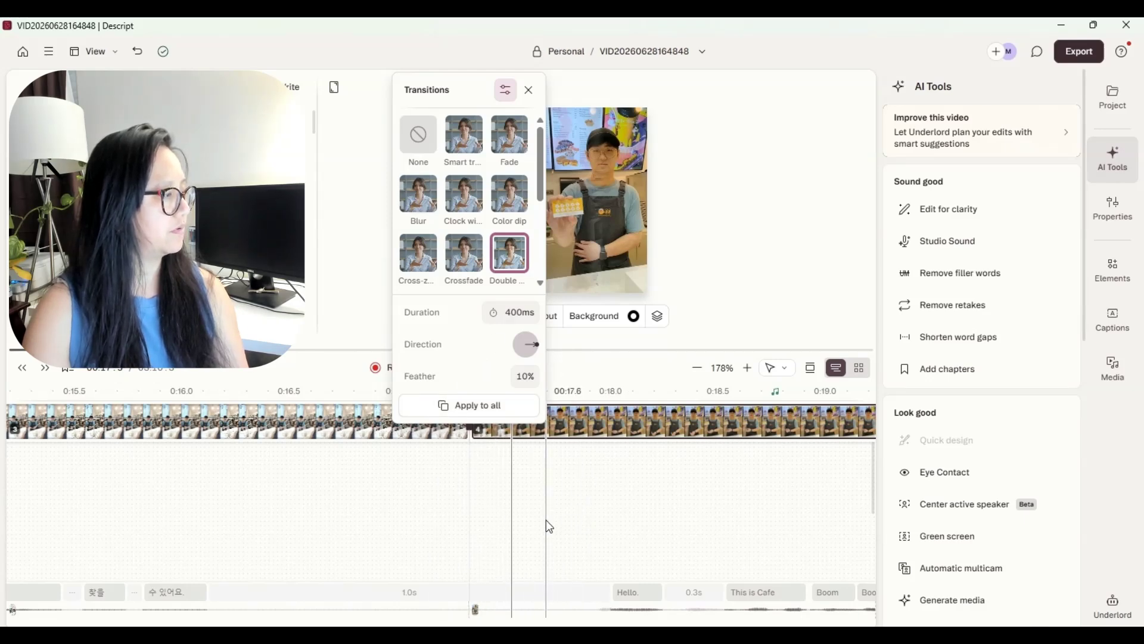
pyautogui.click(546, 520)
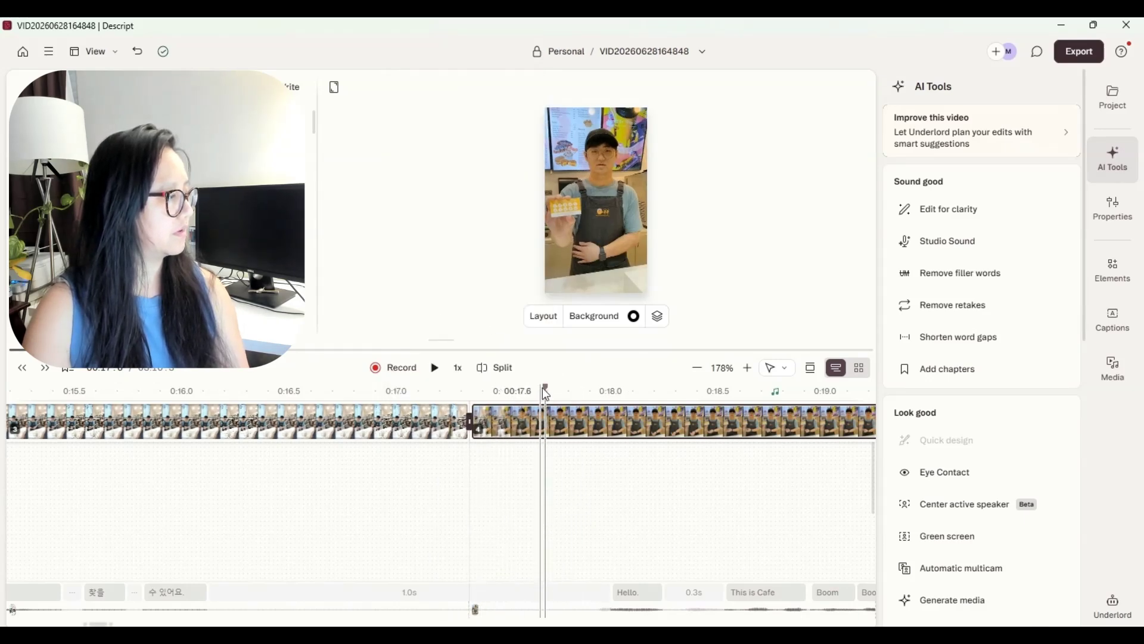
# Step: Play back the cut between scenes 3 and 4 from just before 0:17.3 to check the new transition
pyautogui.click(453, 392)
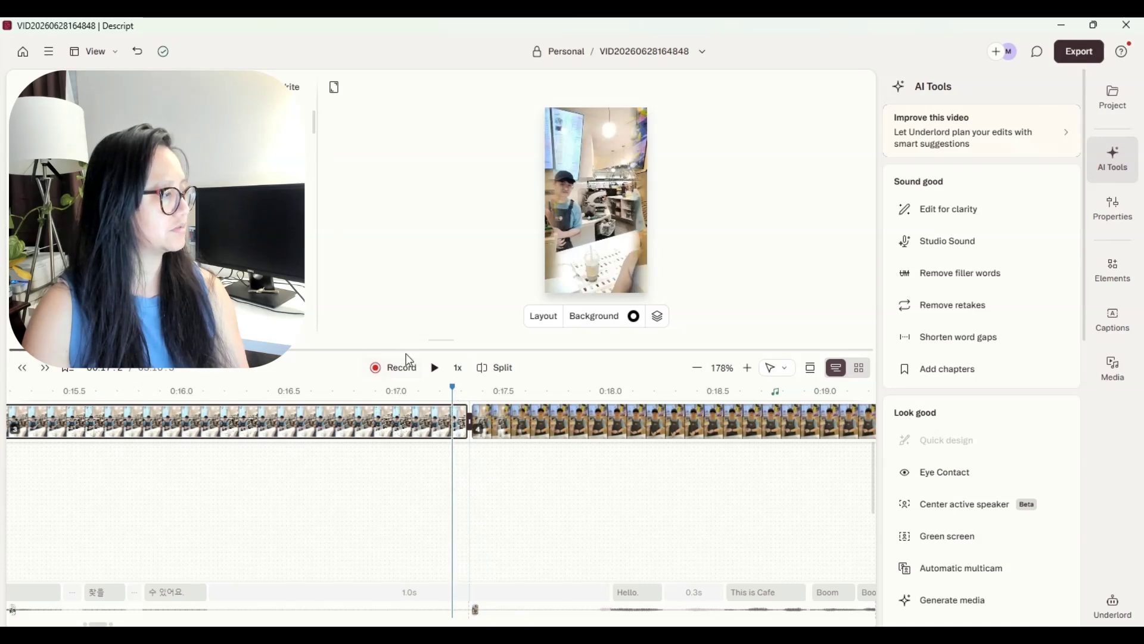
pyautogui.click(435, 368)
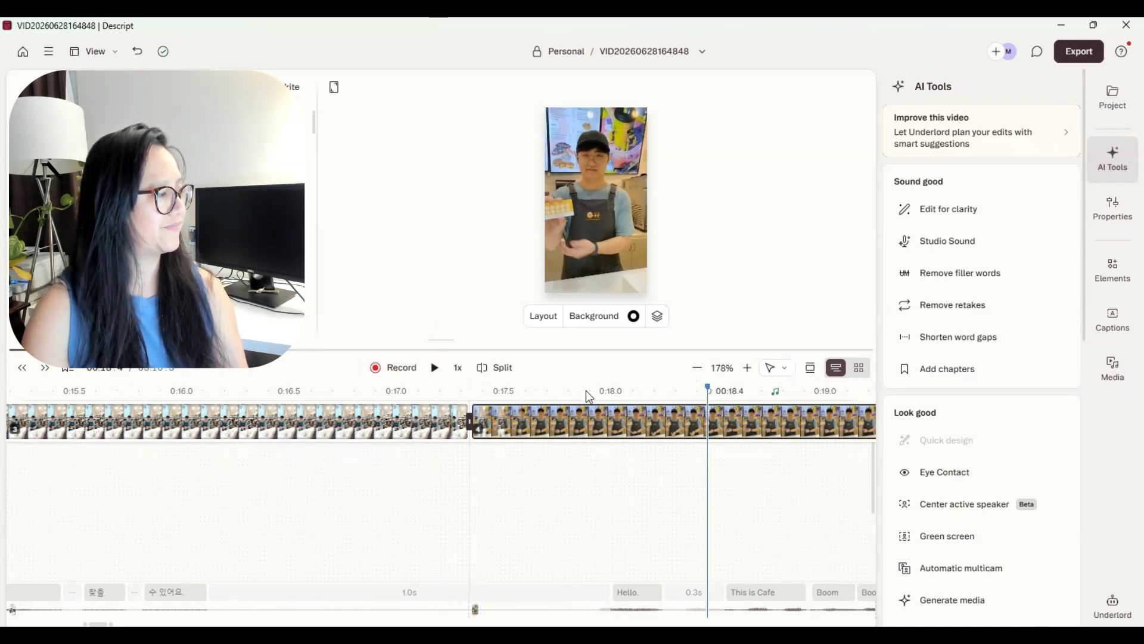
pyautogui.click(457, 393)
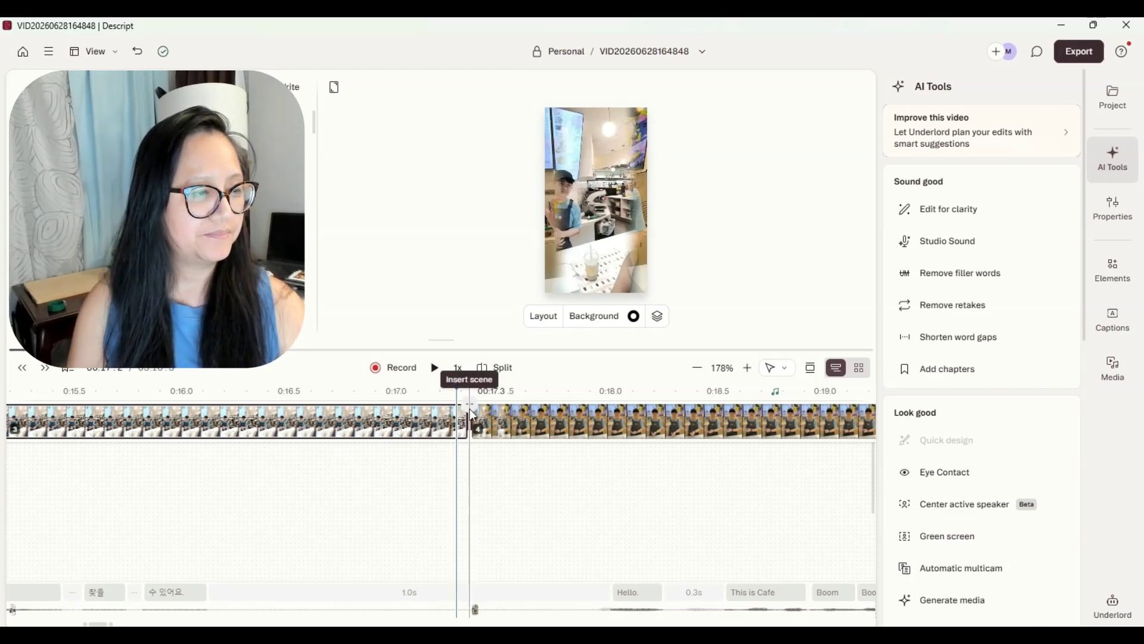
pyautogui.click(456, 391)
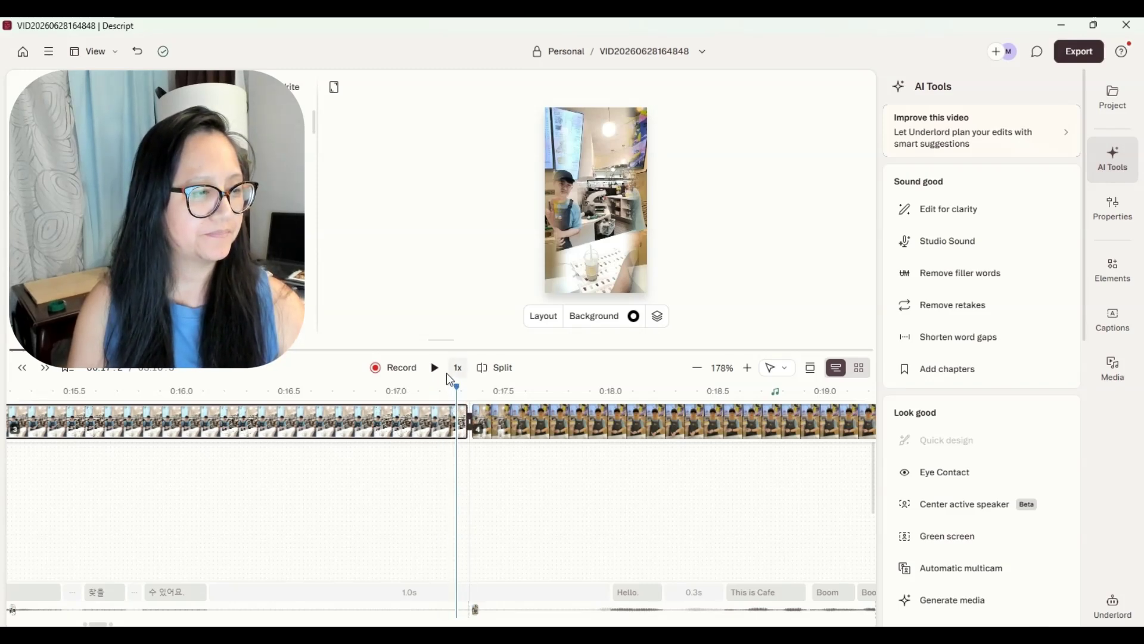
pyautogui.click(406, 391)
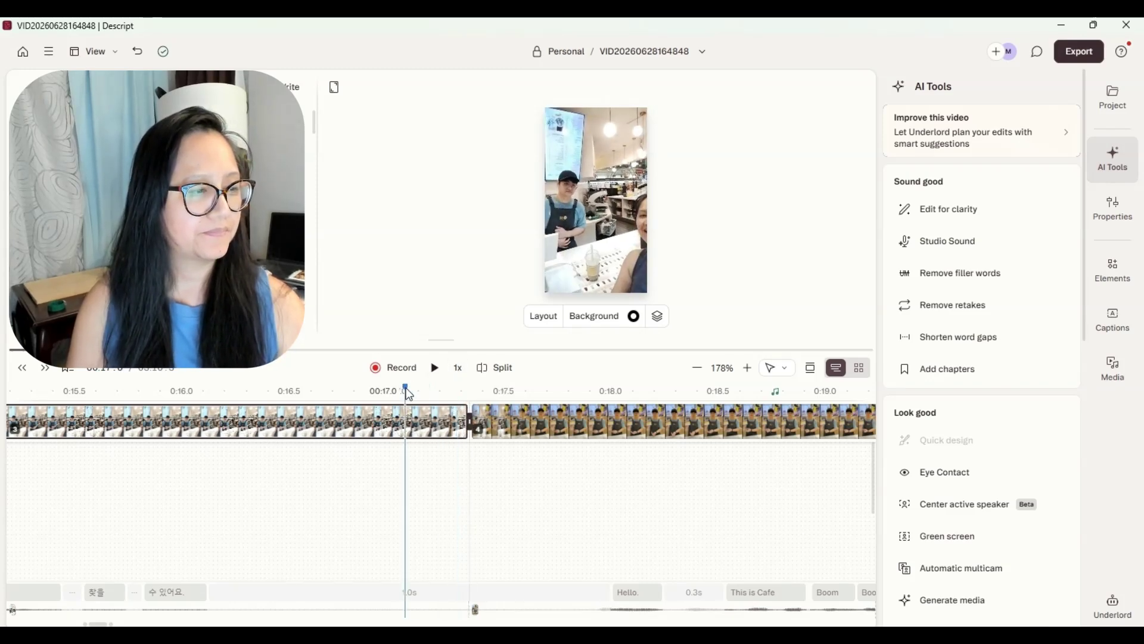
pyautogui.click(437, 369)
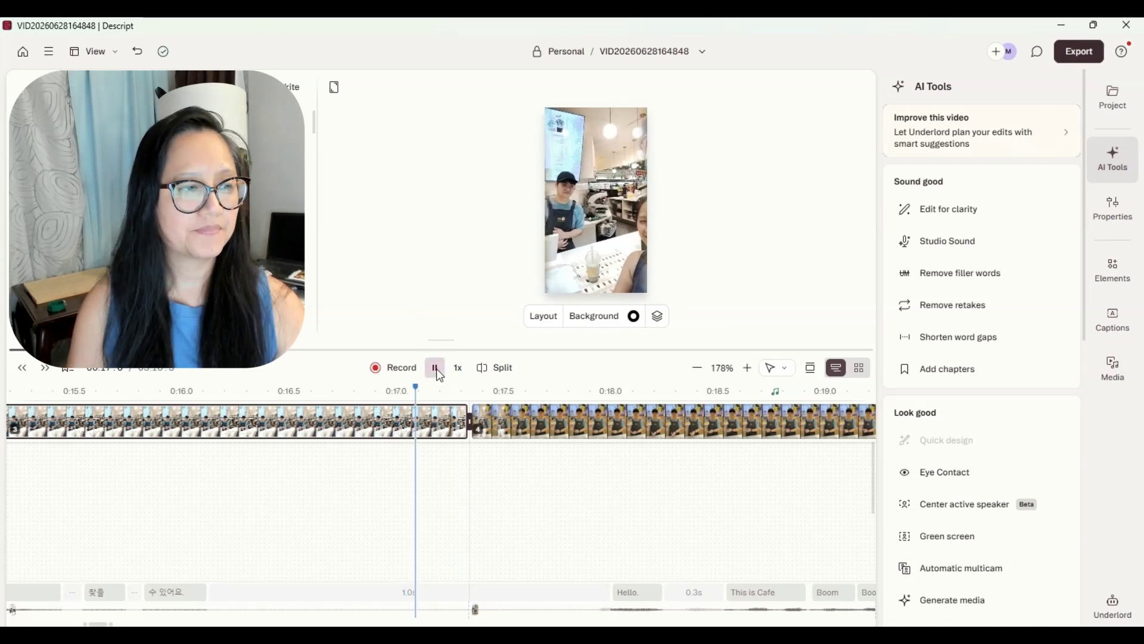
pyautogui.click(436, 369)
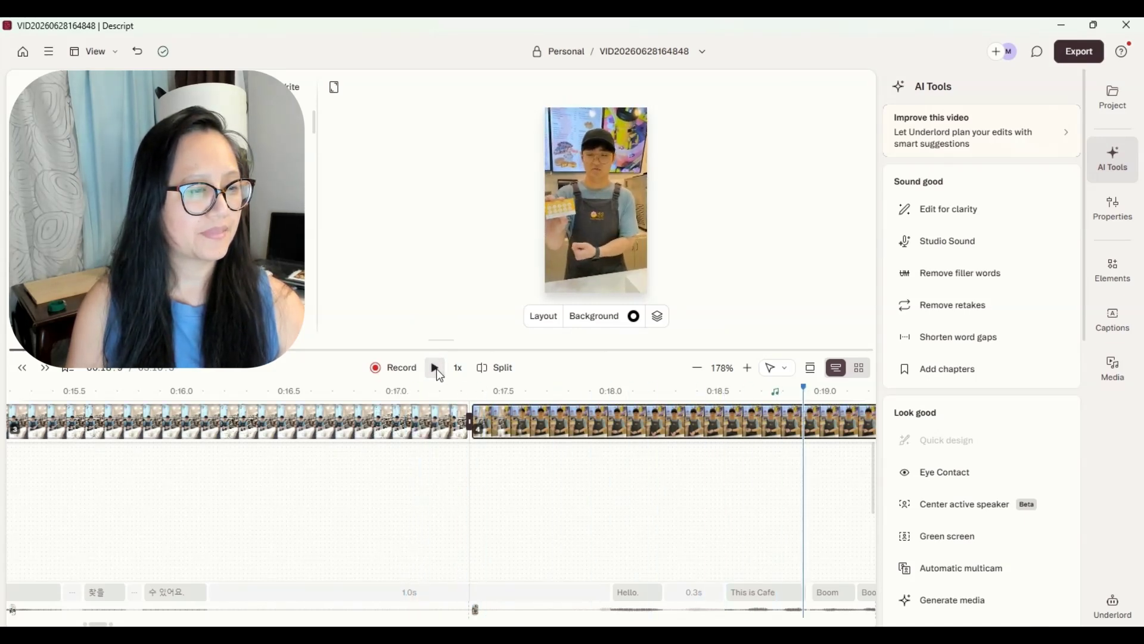
# Step: Play the rest of scene 4 and scene 5 up to about 0:46.5 to review the speech
pyautogui.click(437, 369)
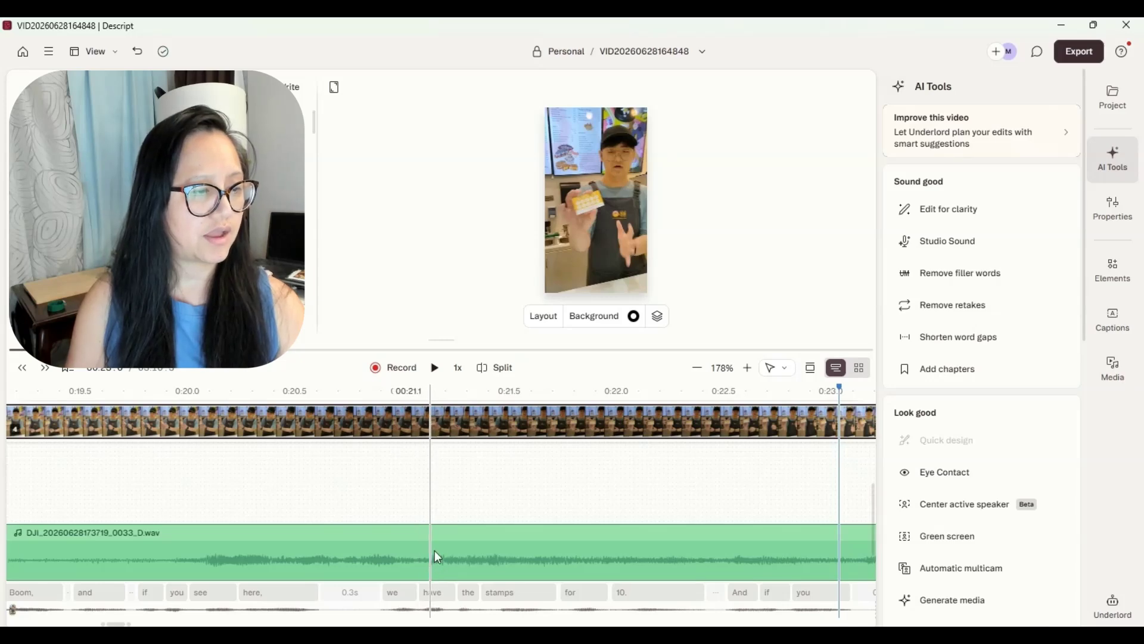
pyautogui.scroll(2, 498, 492)
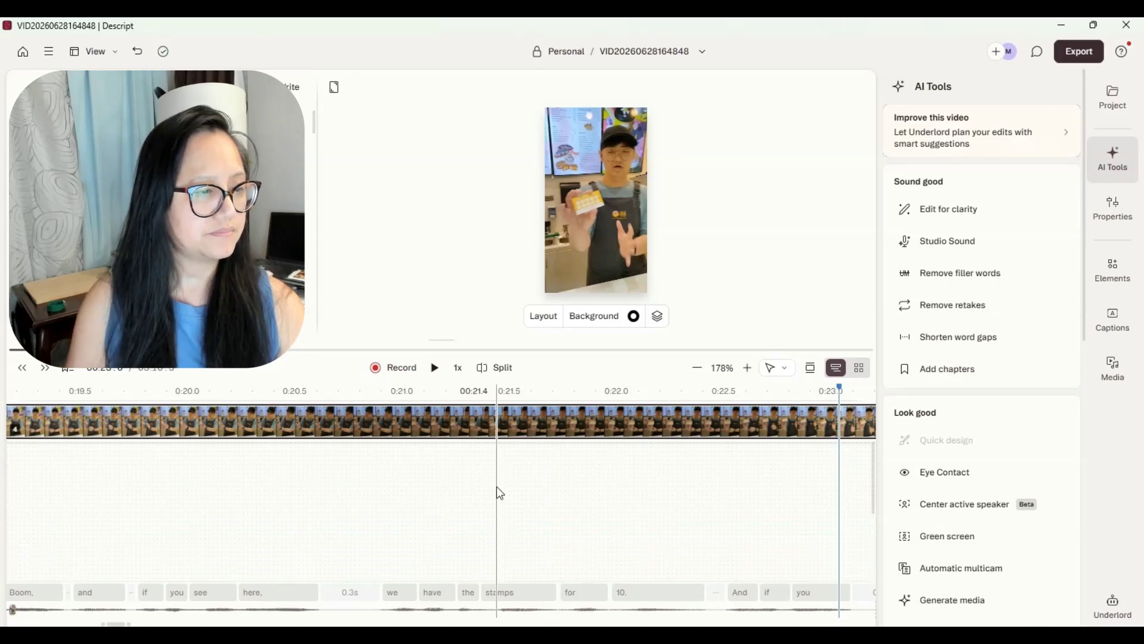
pyautogui.click(432, 367)
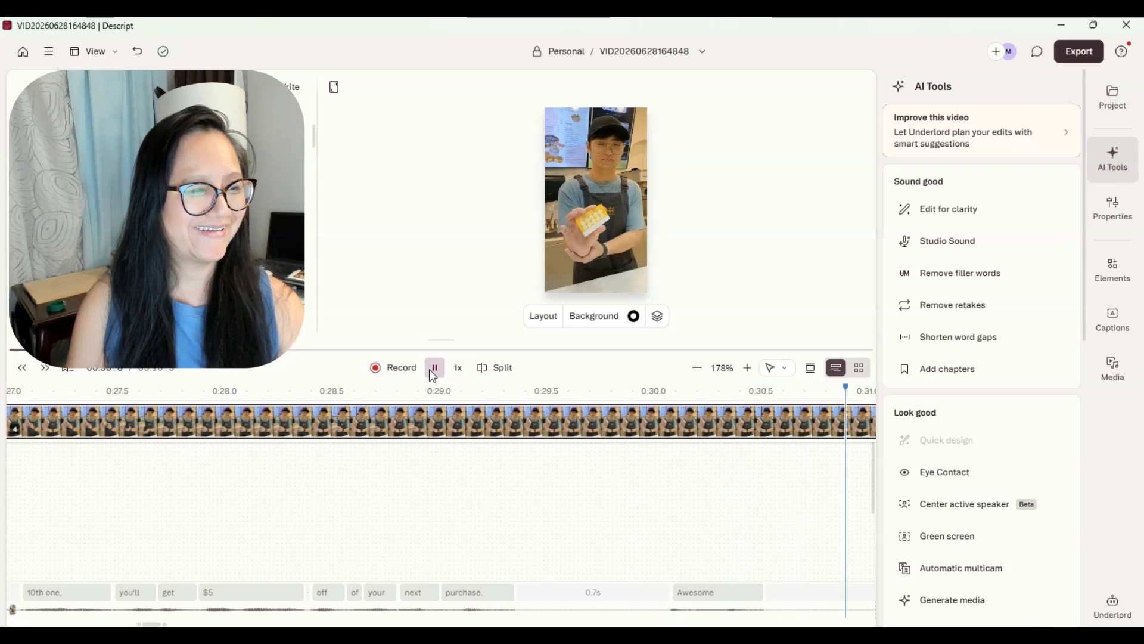
pyautogui.click(432, 372)
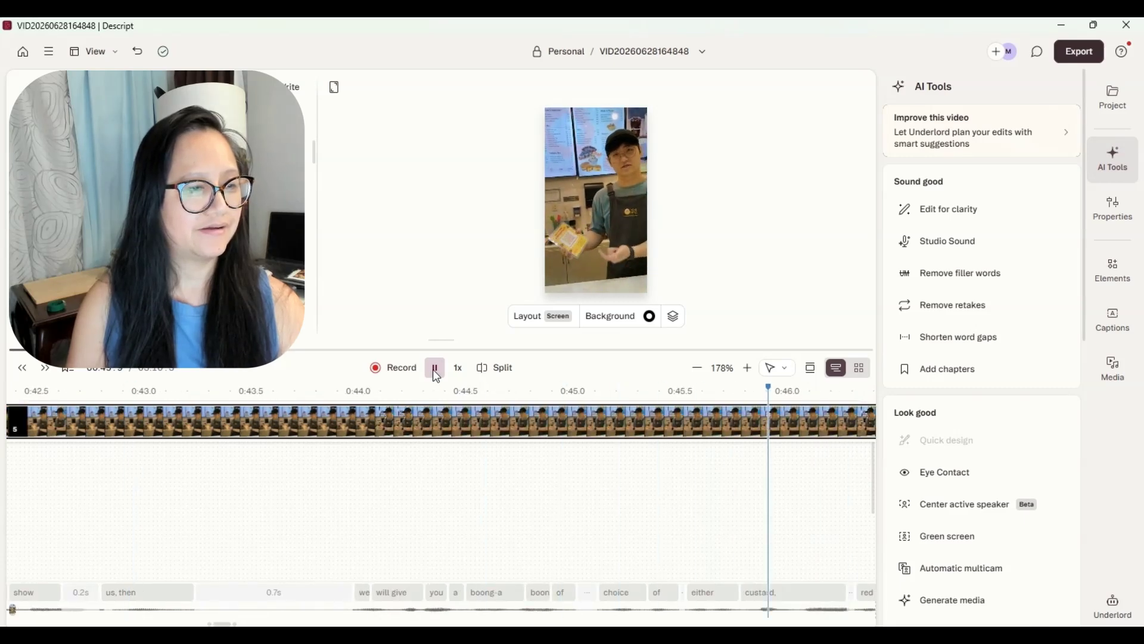
pyautogui.click(436, 368)
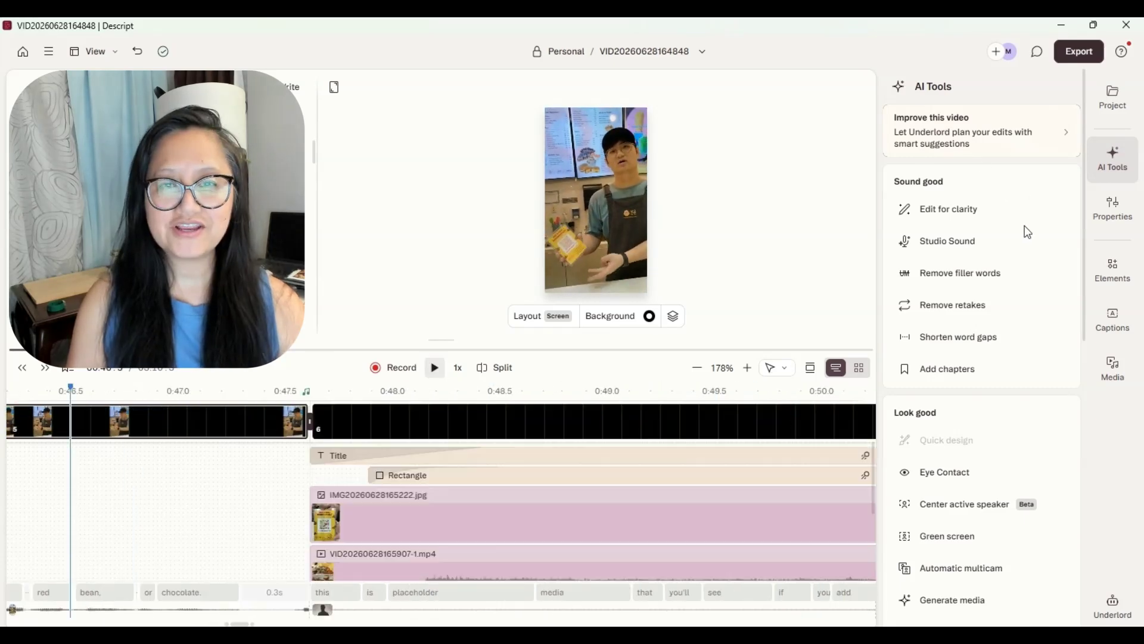
# Step: Apply Studio Sound to scene 5's script track and raise its audio level to 388%
pyautogui.click(1118, 158)
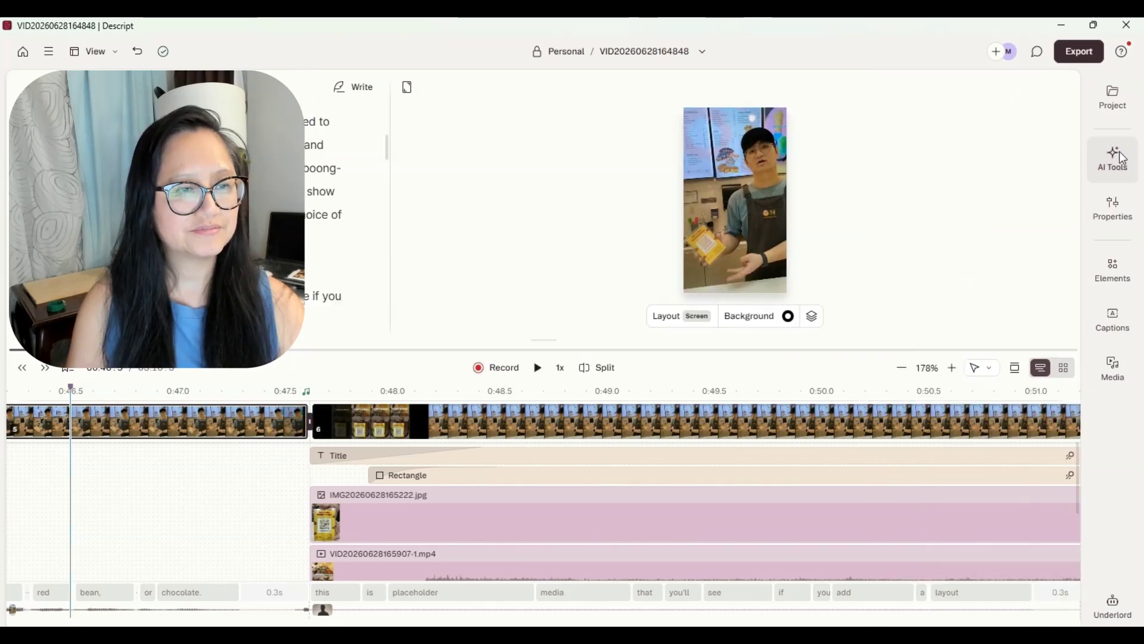
pyautogui.click(1119, 157)
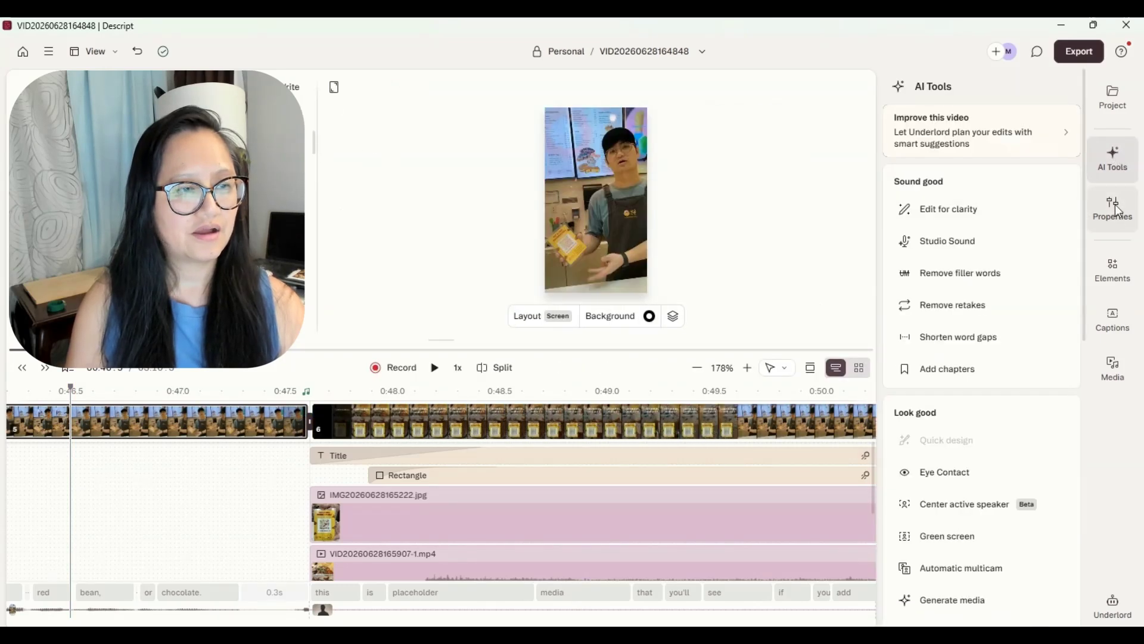
pyautogui.click(952, 245)
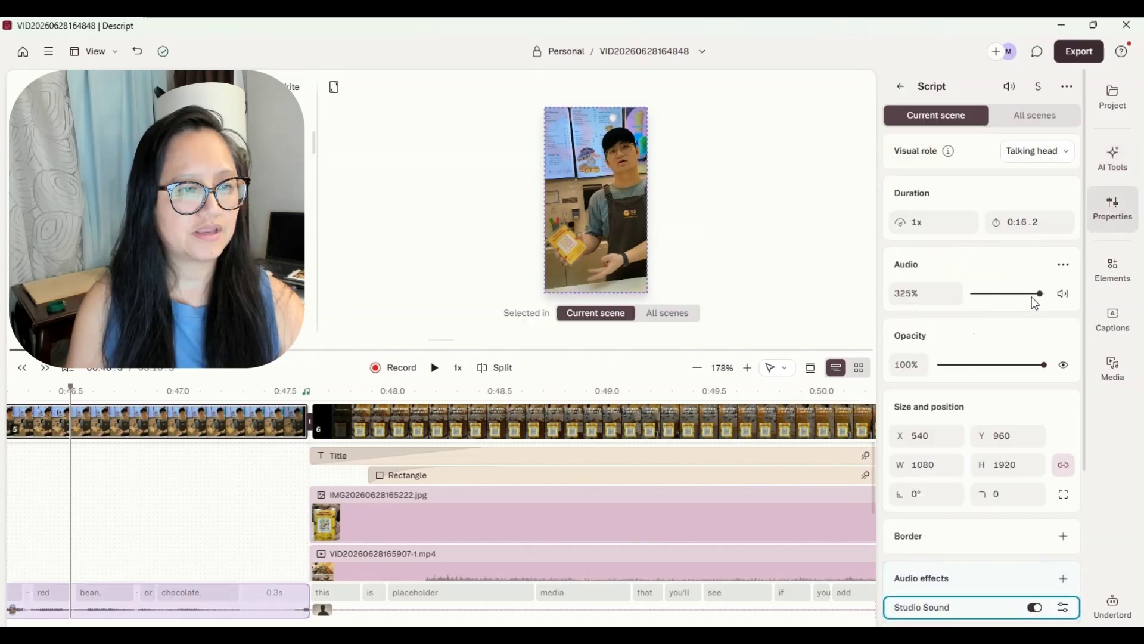
pyautogui.moveTo(1039, 293); pyautogui.dragTo(991, 298)
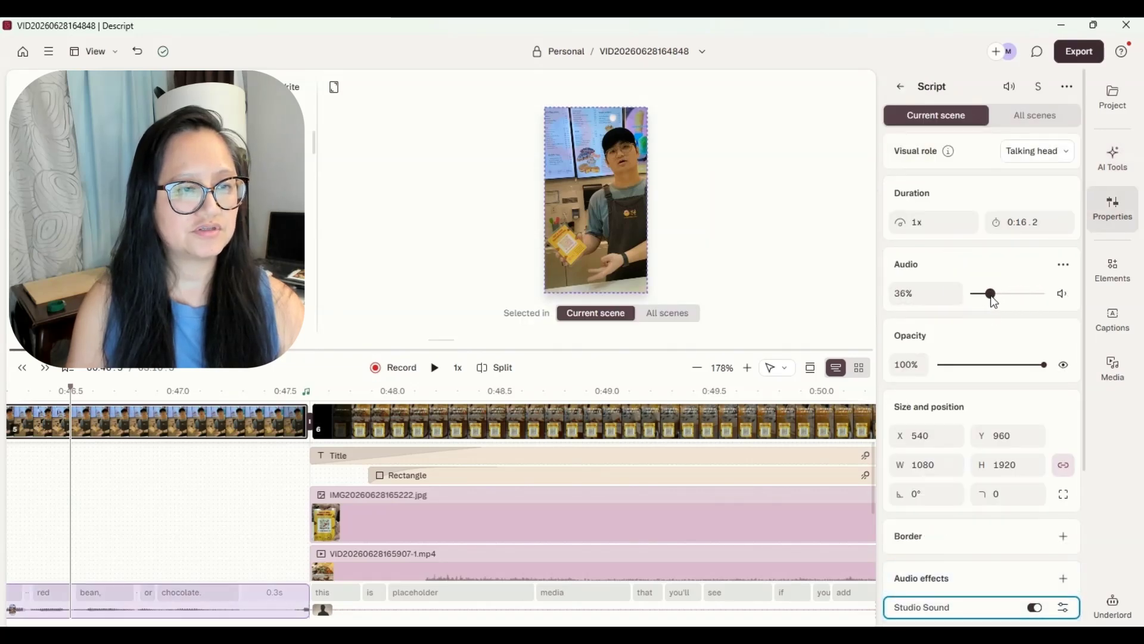
pyautogui.click(1034, 294)
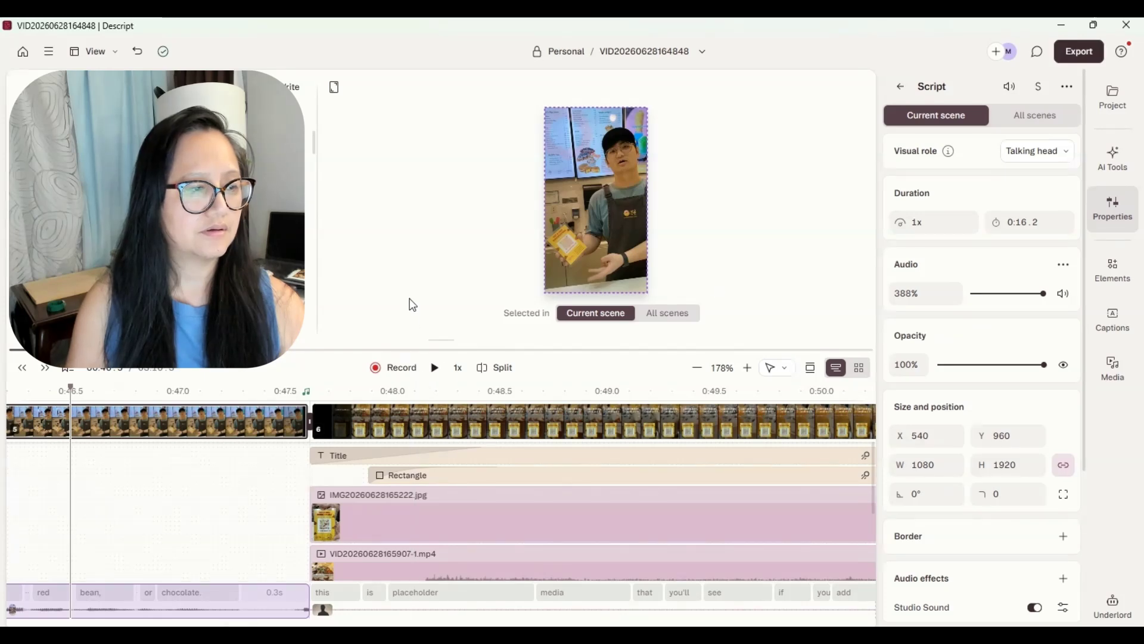
# Step: Play from scene 5 through scene 6 into scene 7, stopping at about 0:57, to check the audio
pyautogui.click(437, 370)
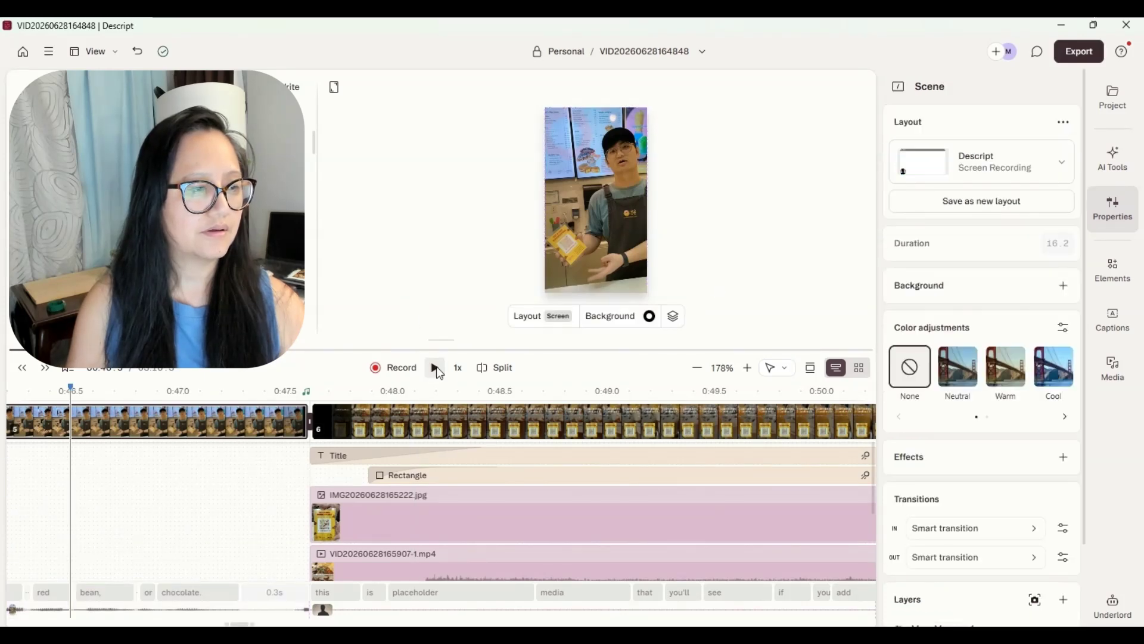
pyautogui.click(437, 368)
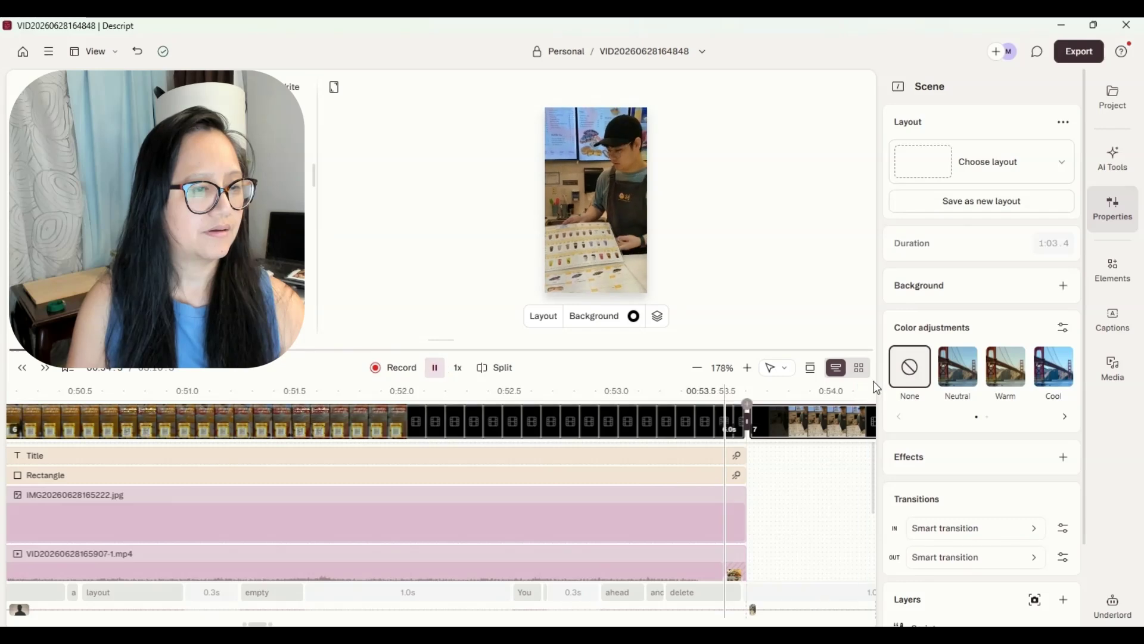
pyautogui.click(435, 367)
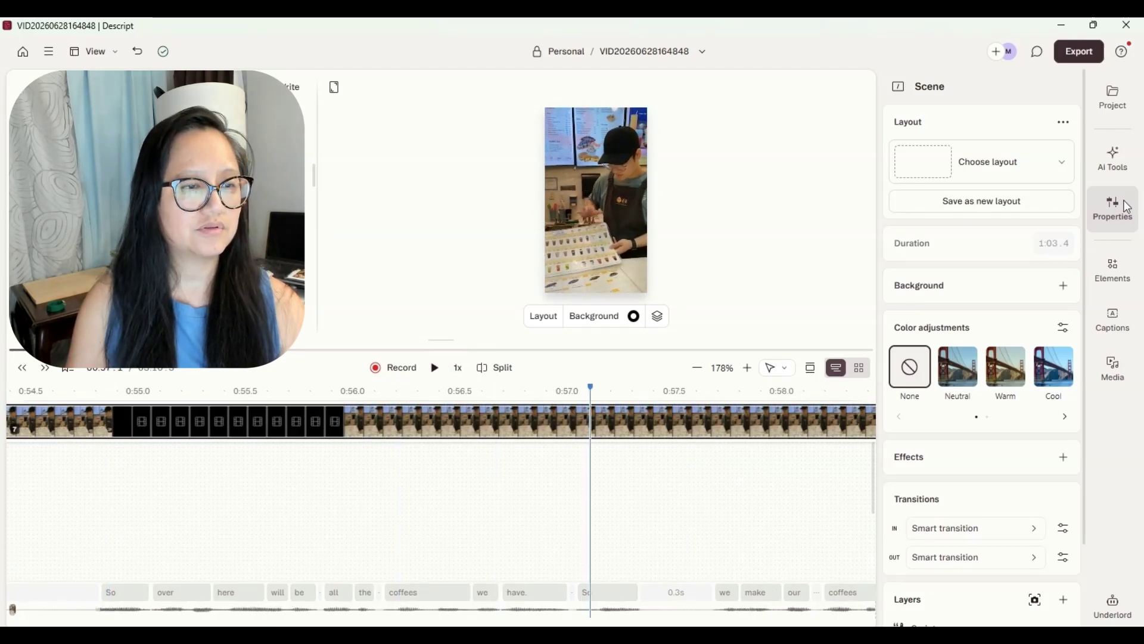
# Step: Apply Studio Sound to scene 7's script track and set its audio level to 352%
pyautogui.click(1113, 160)
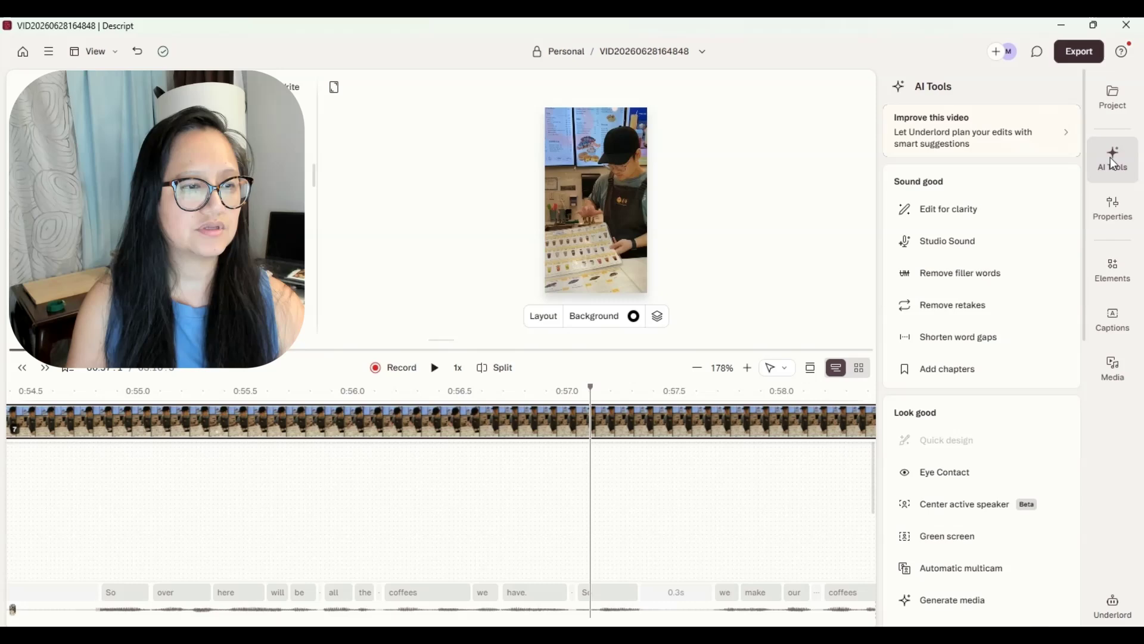
pyautogui.click(954, 248)
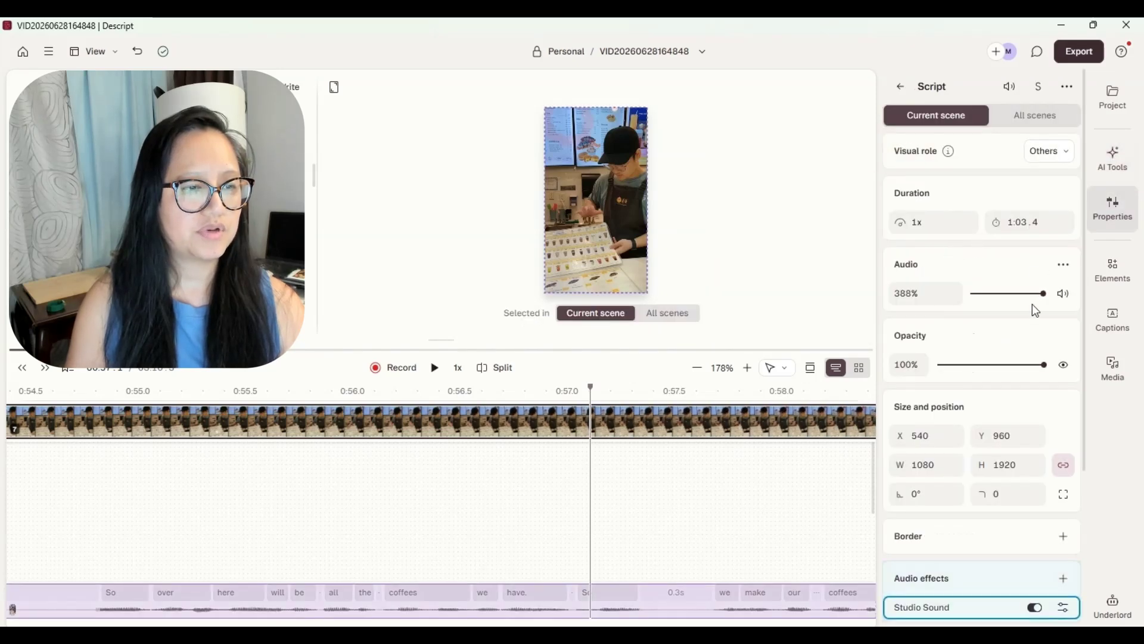
pyautogui.moveTo(1046, 298); pyautogui.dragTo(1045, 298)
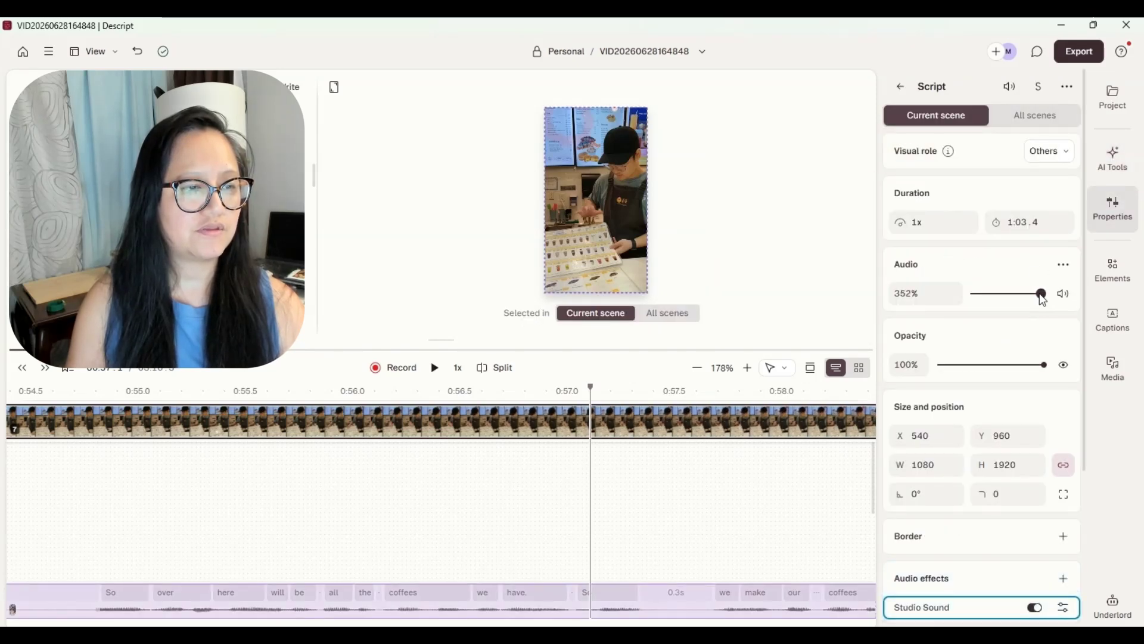
pyautogui.click(672, 335)
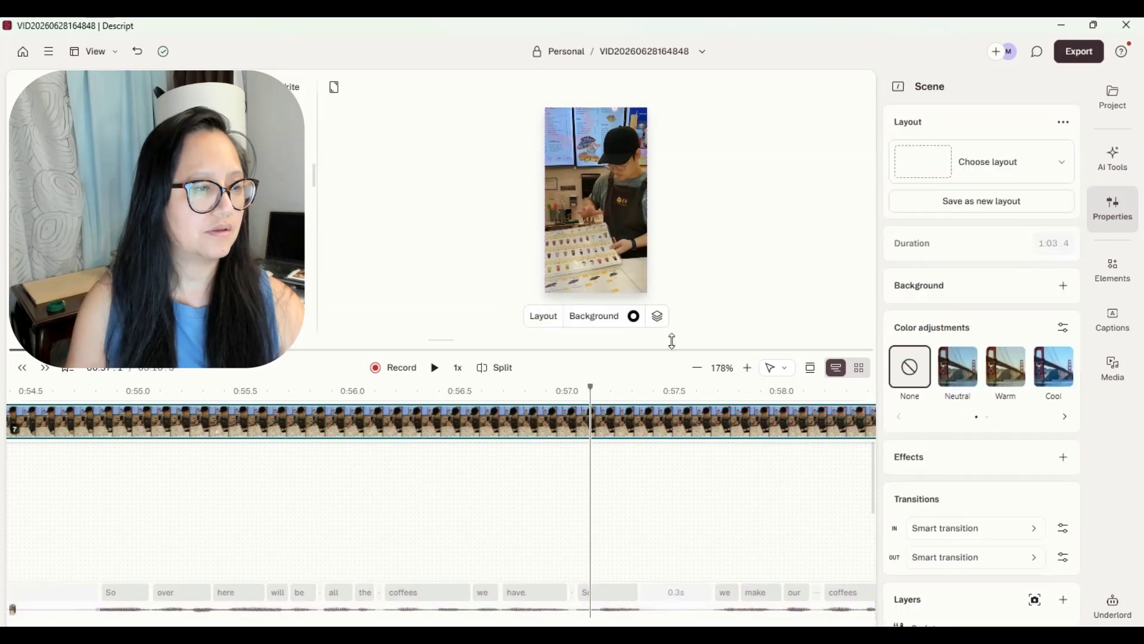
# Step: Play scene 7 from about 0:57 to about 0:59.7 to check the adjusted speech audio
pyautogui.click(434, 373)
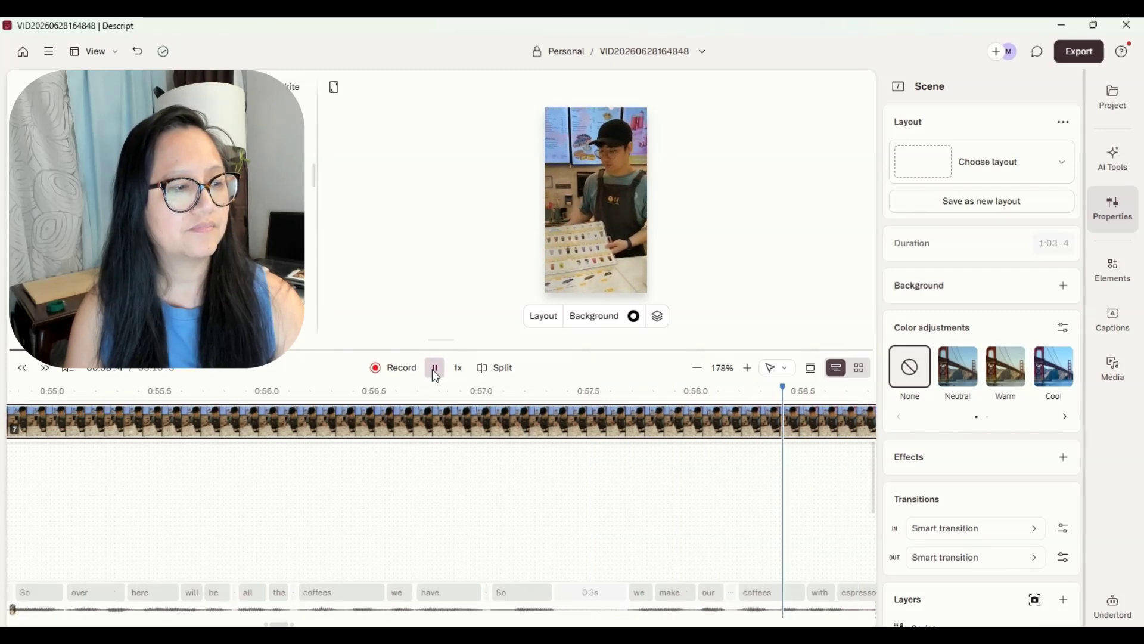
pyautogui.click(435, 371)
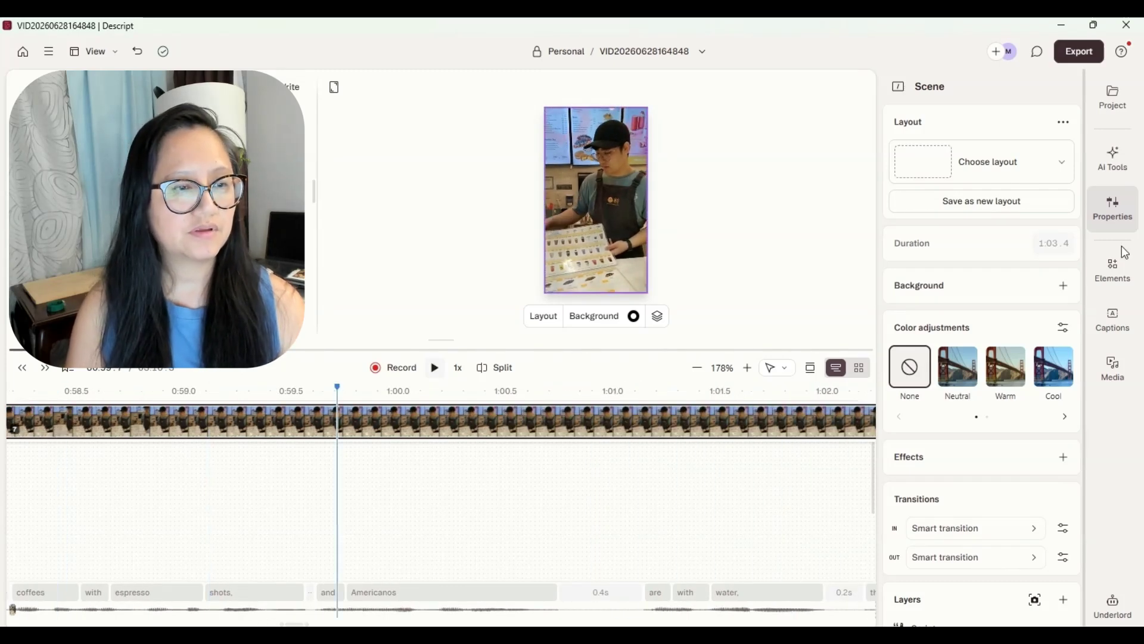
# Step: Look through the AI tools for sound, visuals, repurposing and publishing, including the YouTube description and thumbnail options
pyautogui.click(1107, 160)
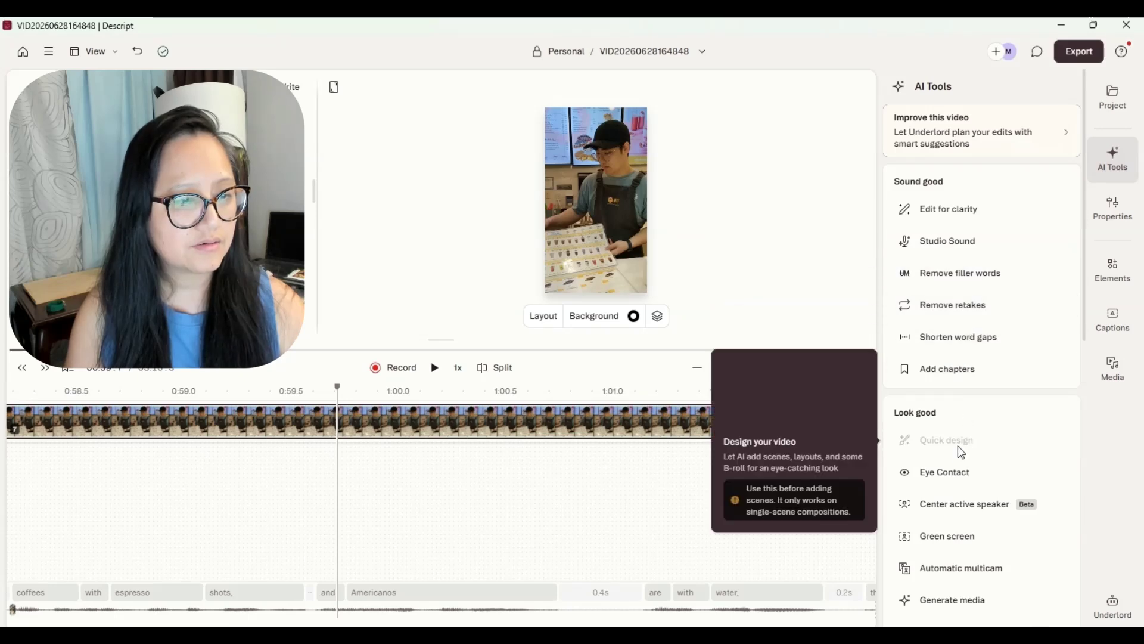
pyautogui.scroll(-4, 953, 464)
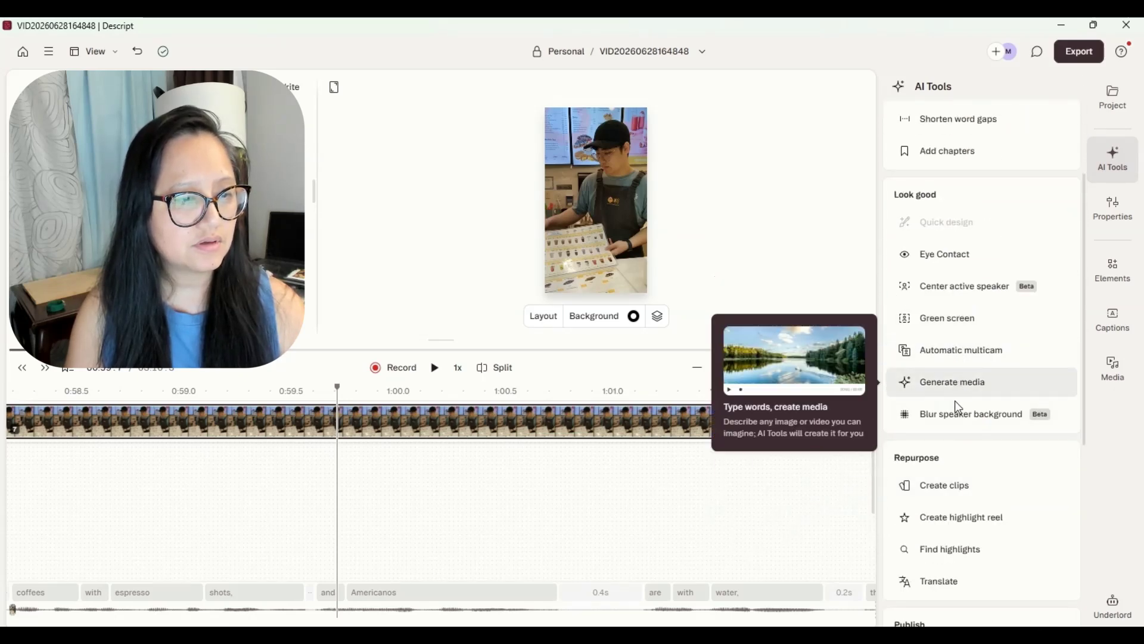
pyautogui.scroll(-4, 951, 435)
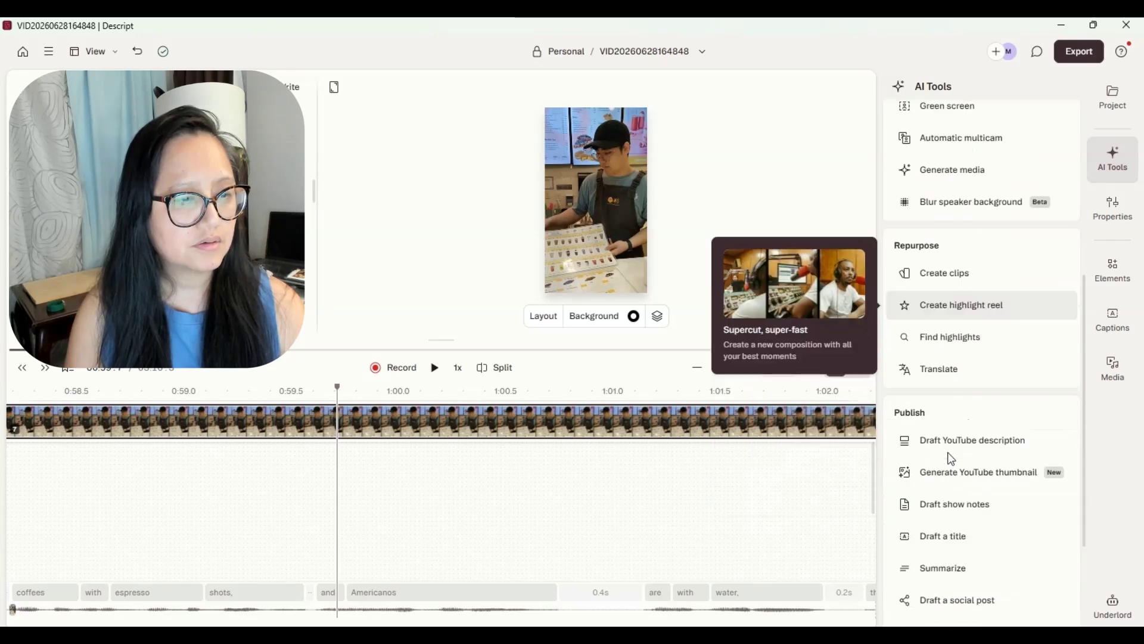
pyautogui.scroll(1, 947, 452)
pyautogui.scroll(-1, 948, 452)
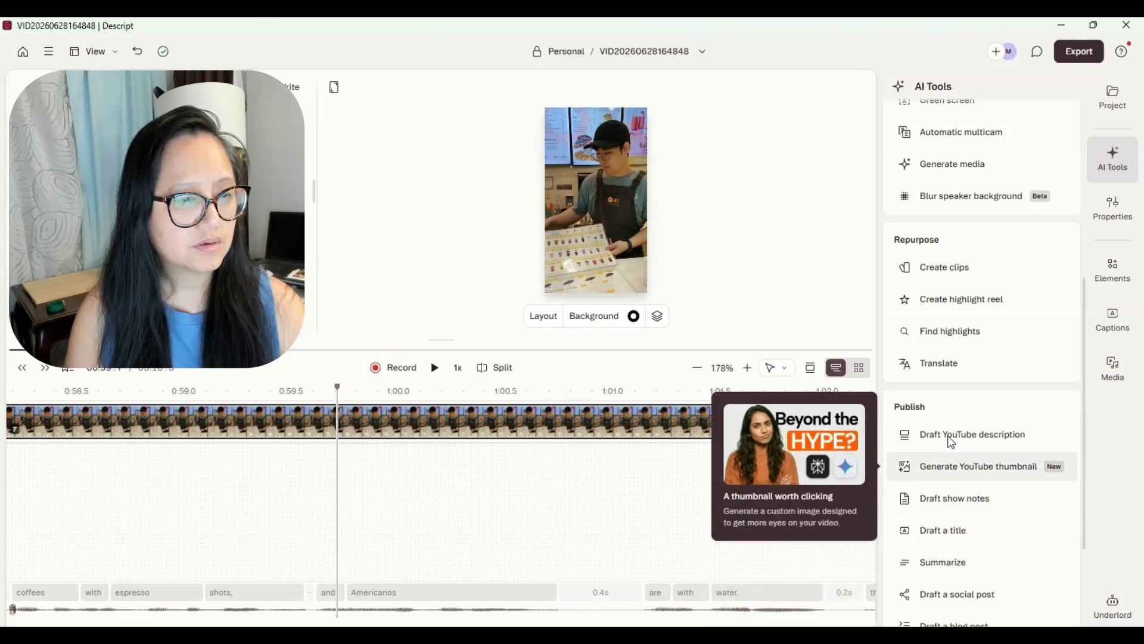
pyautogui.scroll(6, 947, 326)
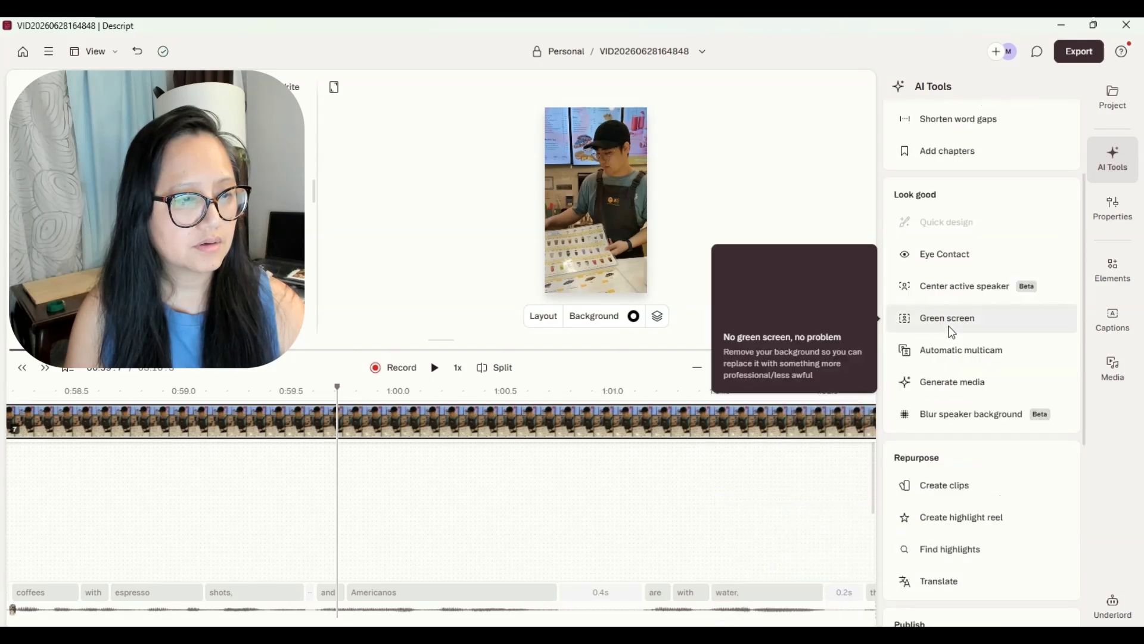
pyautogui.scroll(2, 951, 332)
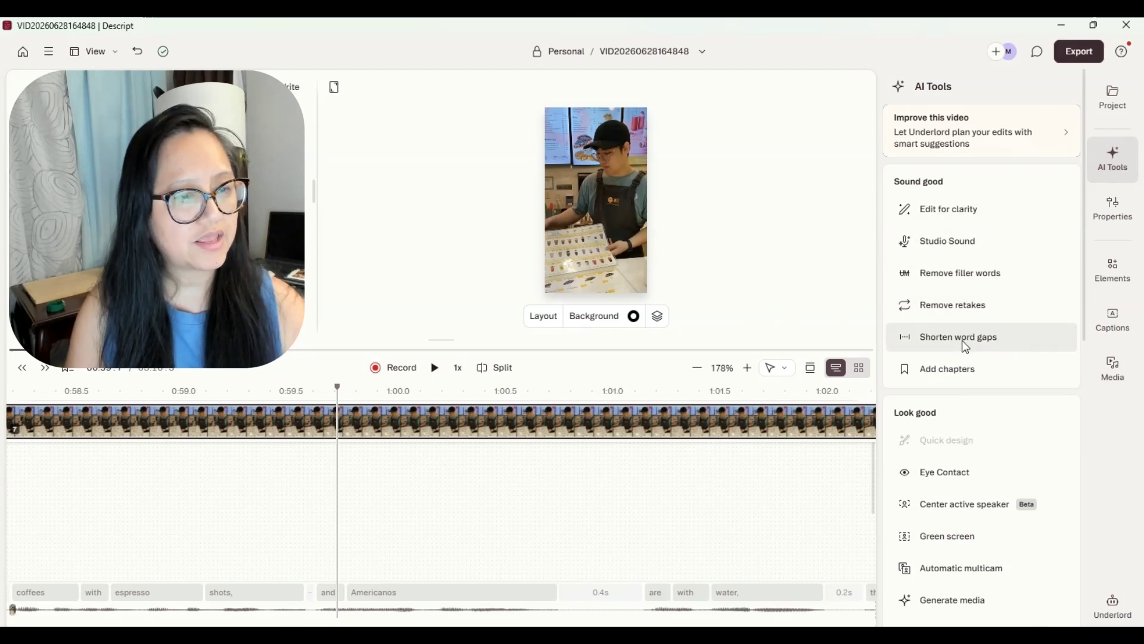
# Step: Select scene 7's script clip and examine the elements, captions and media options and the clip's properties down to its color adjustments
pyautogui.click(1113, 213)
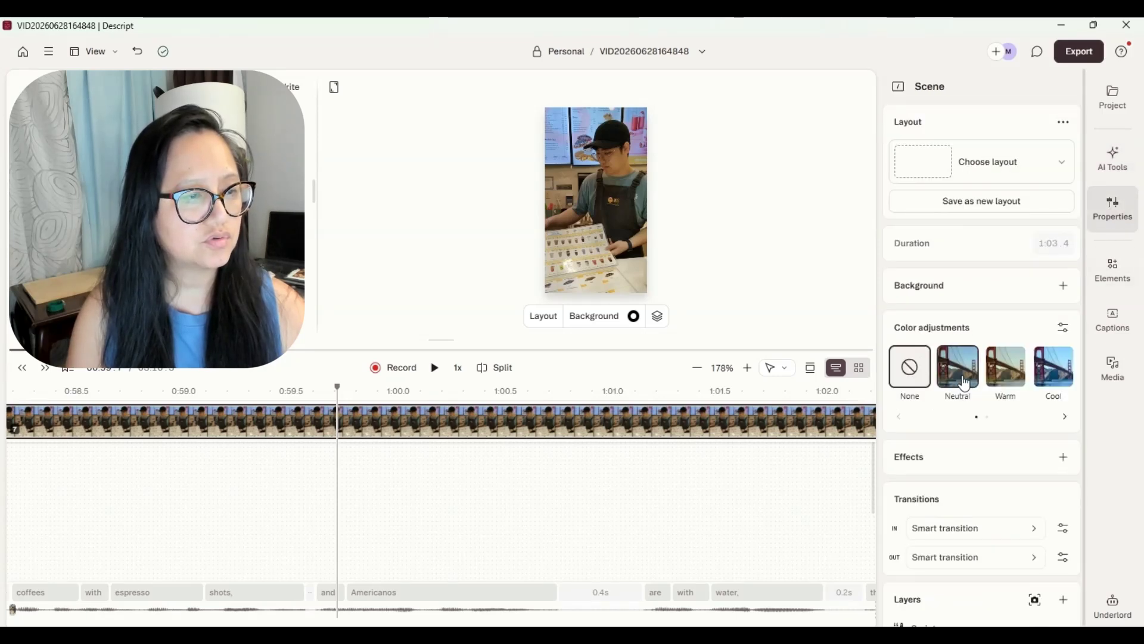
pyautogui.click(620, 180)
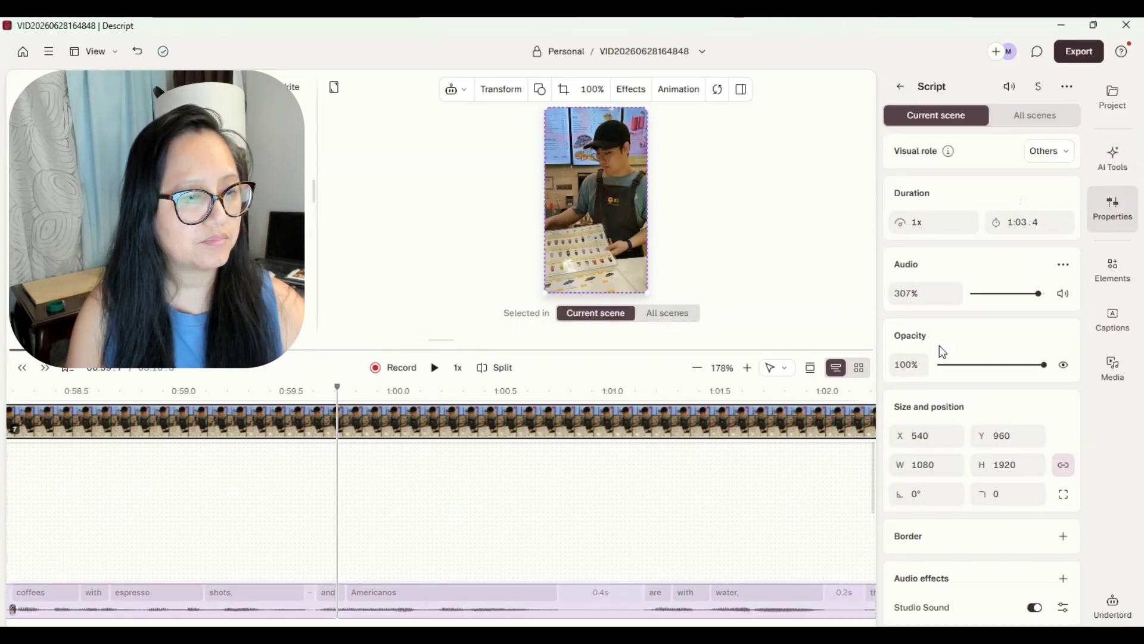
pyautogui.click(1100, 206)
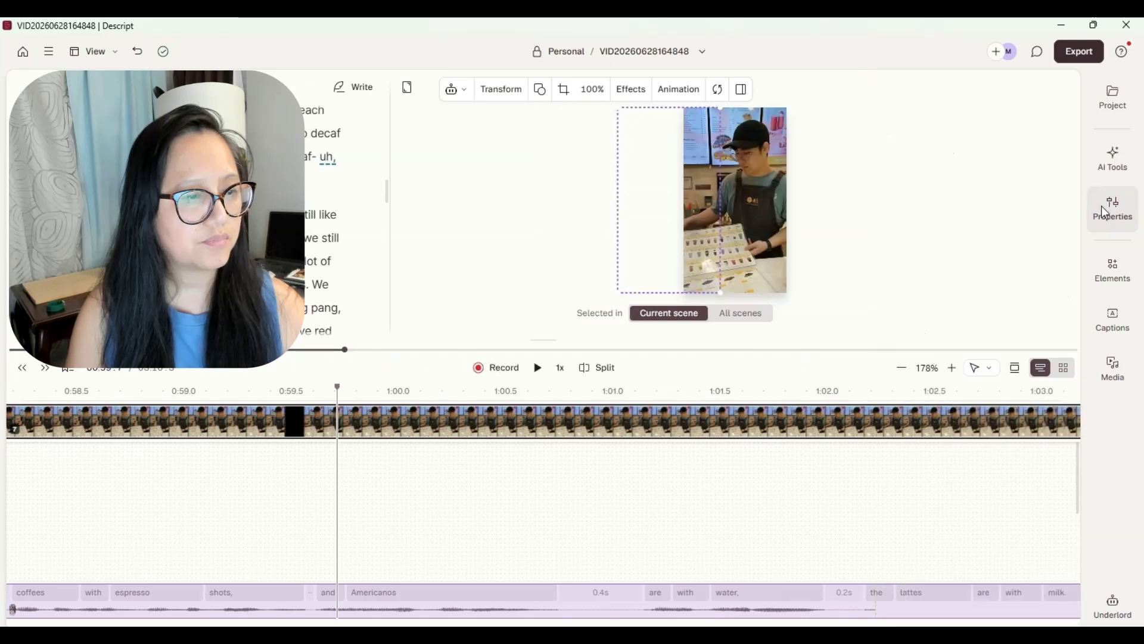
pyautogui.click(1122, 273)
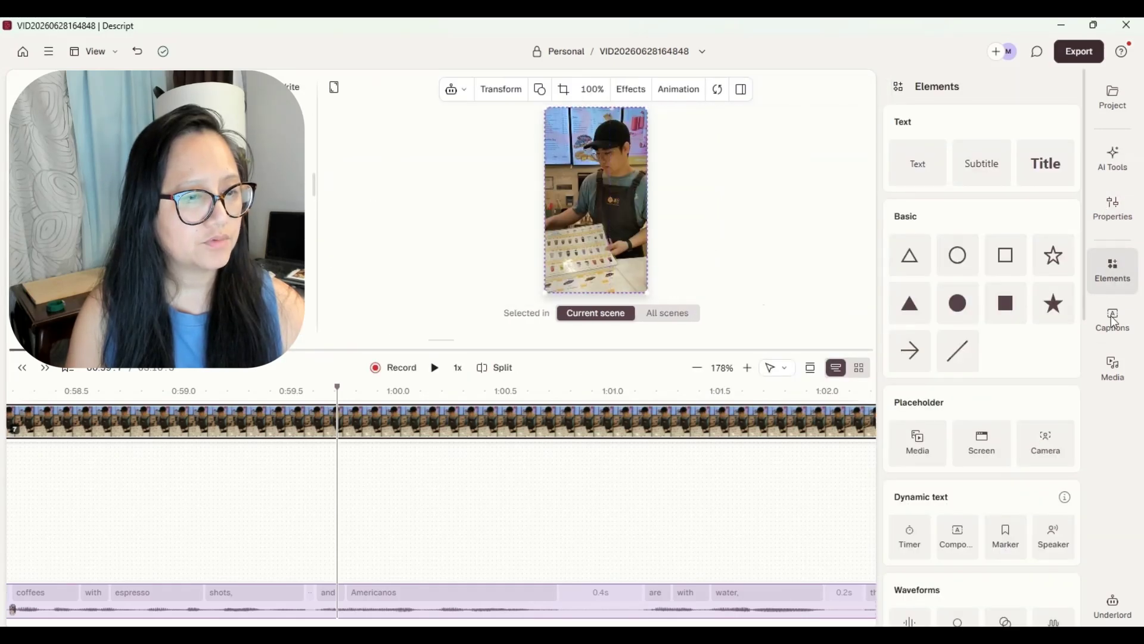
pyautogui.click(1112, 333)
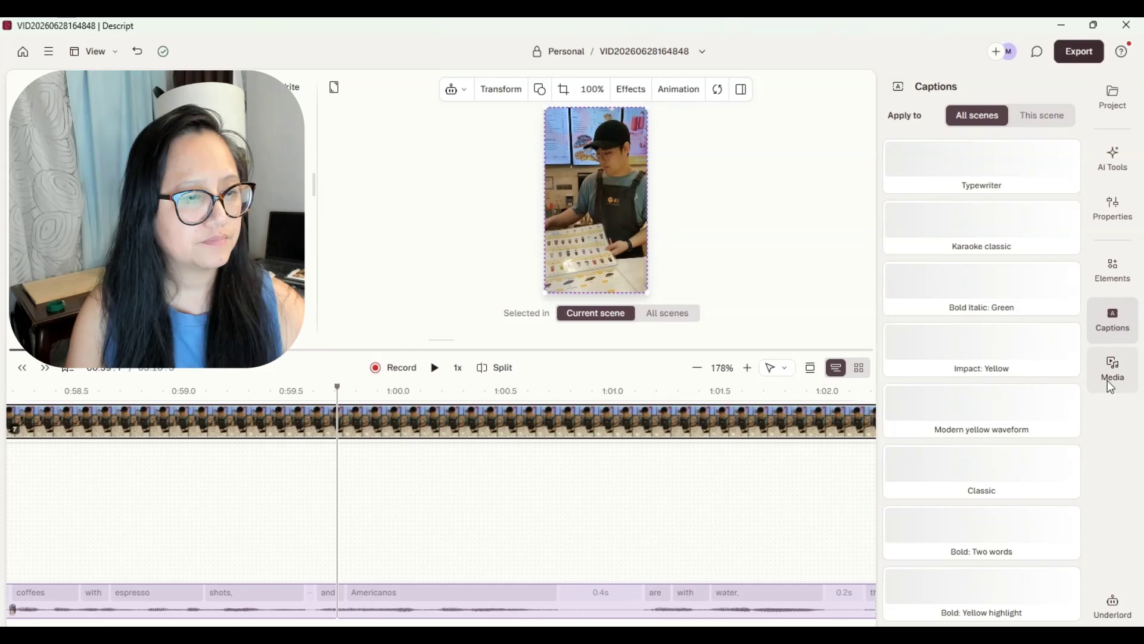
pyautogui.click(1108, 382)
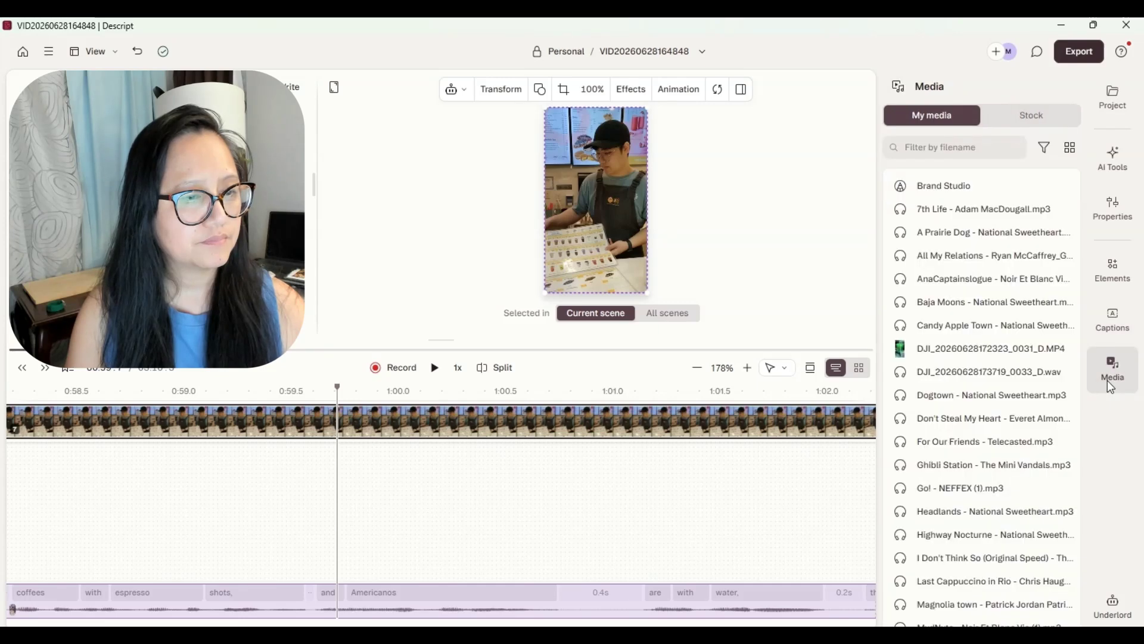
pyautogui.click(1114, 205)
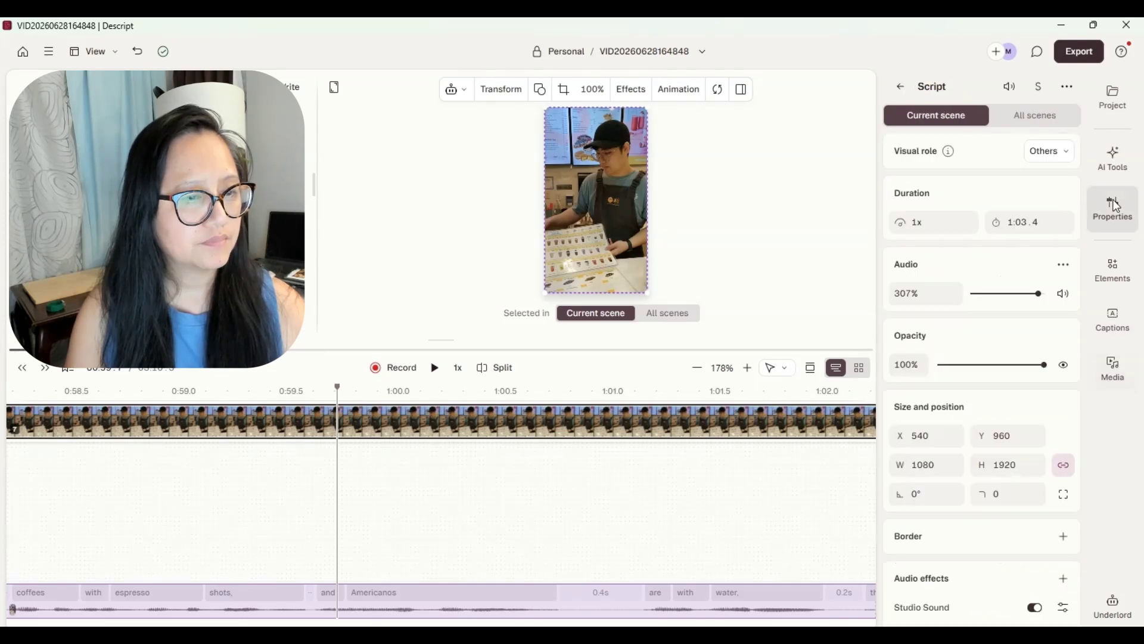
pyautogui.click(1117, 167)
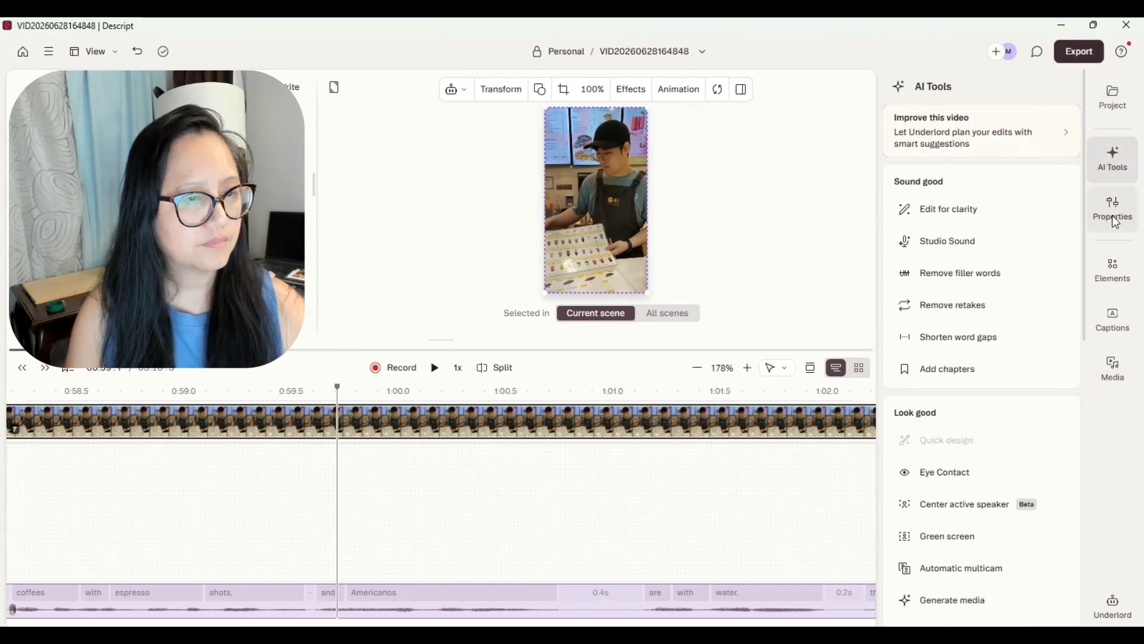
pyautogui.click(1115, 211)
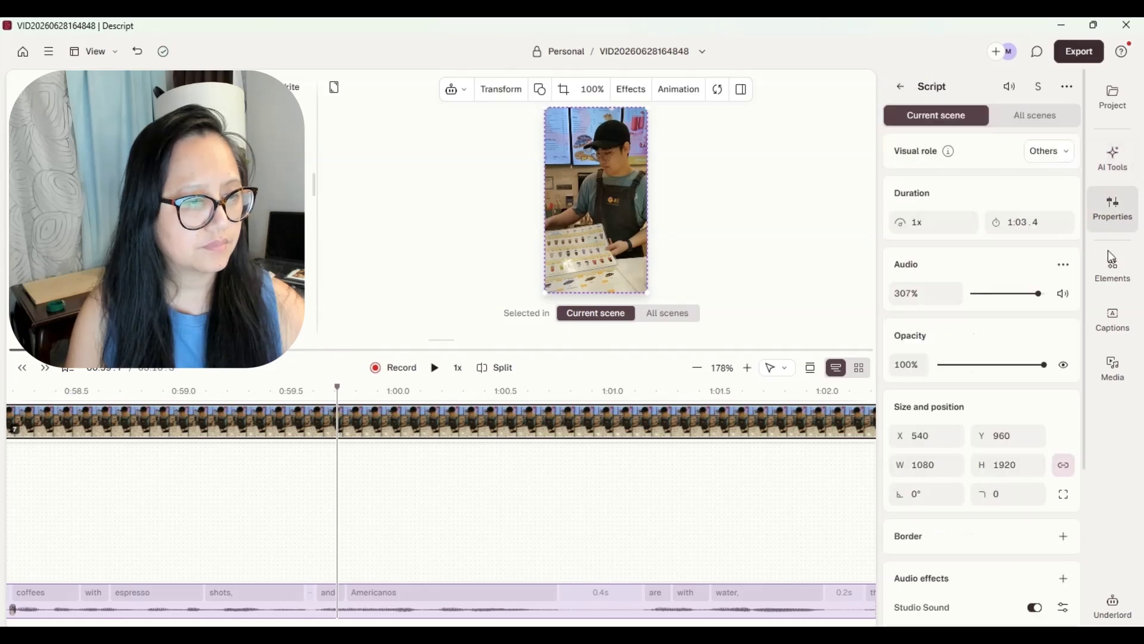
pyautogui.scroll(-4, 1025, 423)
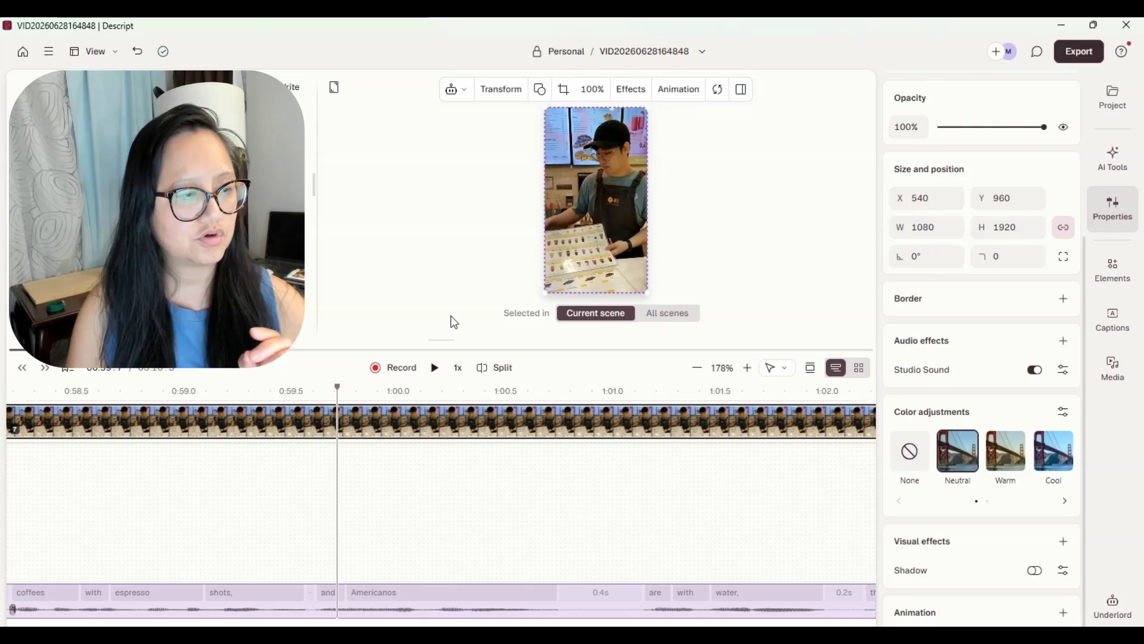
# Step: Play the rest of scene 7 up to scene 8 and try Descript's Captions layout on scene 8
pyautogui.click(435, 367)
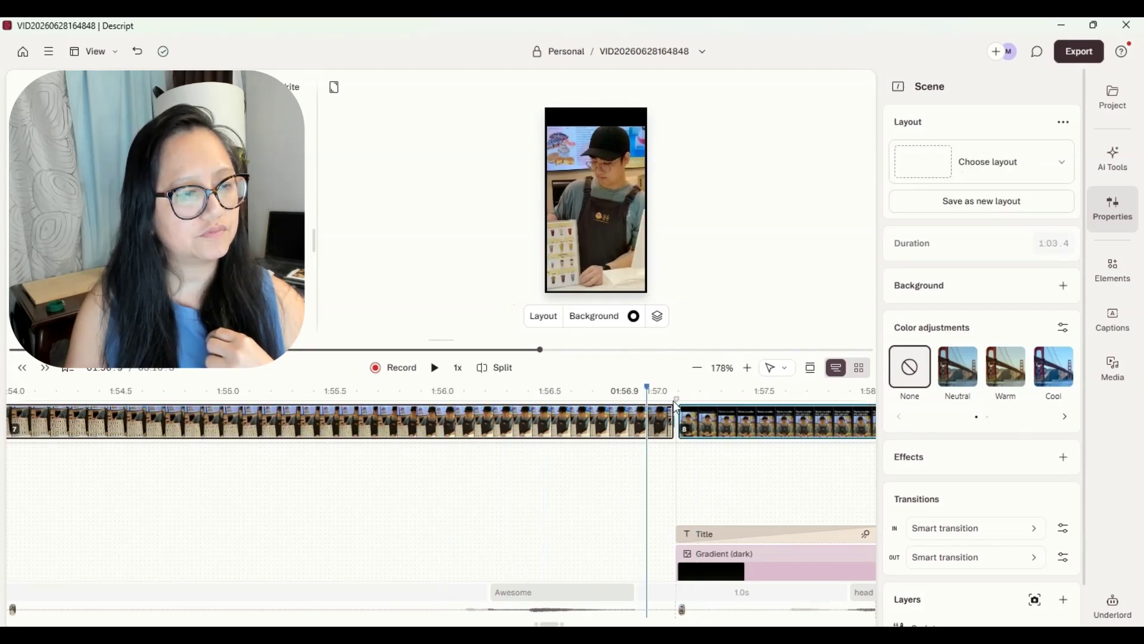
pyautogui.click(530, 319)
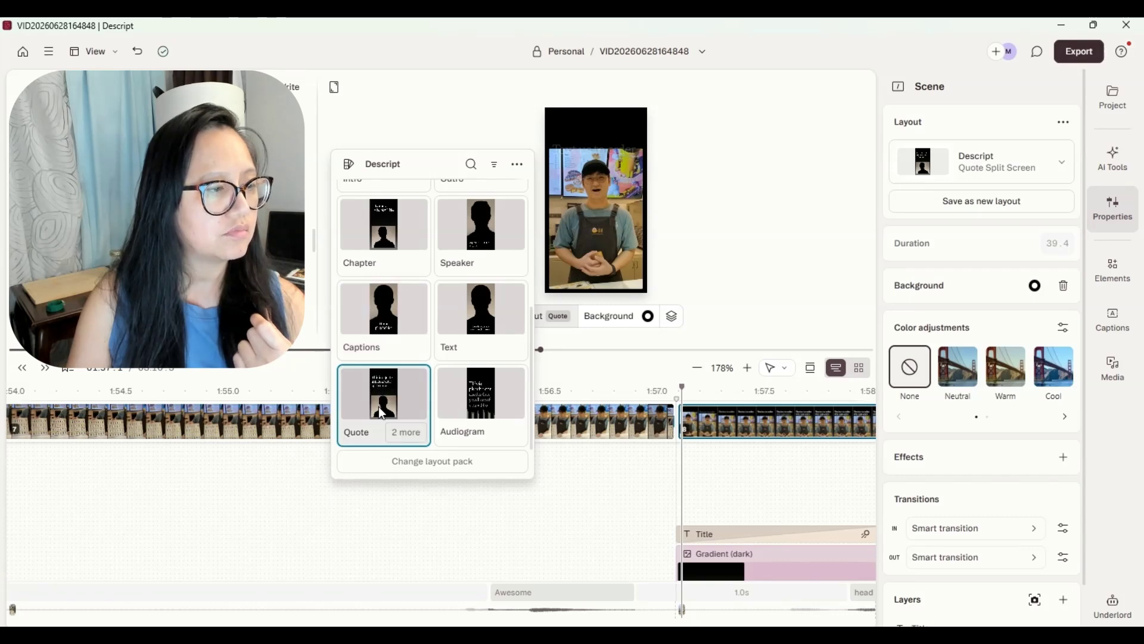
pyautogui.click(392, 315)
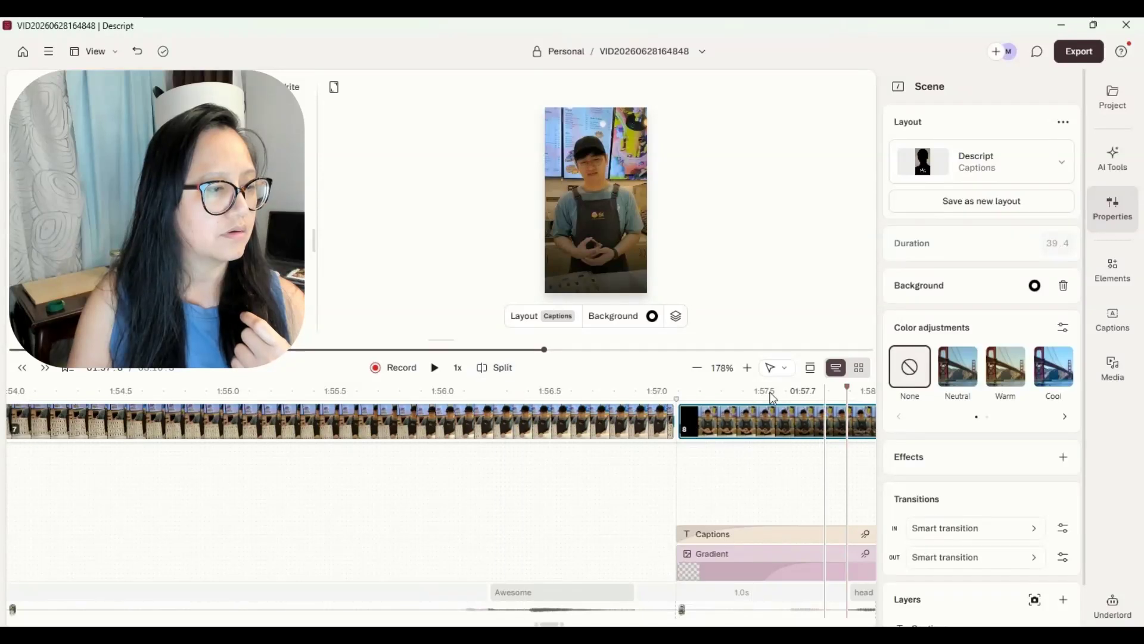
# Step: Play scene 8 with the Captions layout to about 2:05.8, and undo the layout change
pyautogui.click(440, 370)
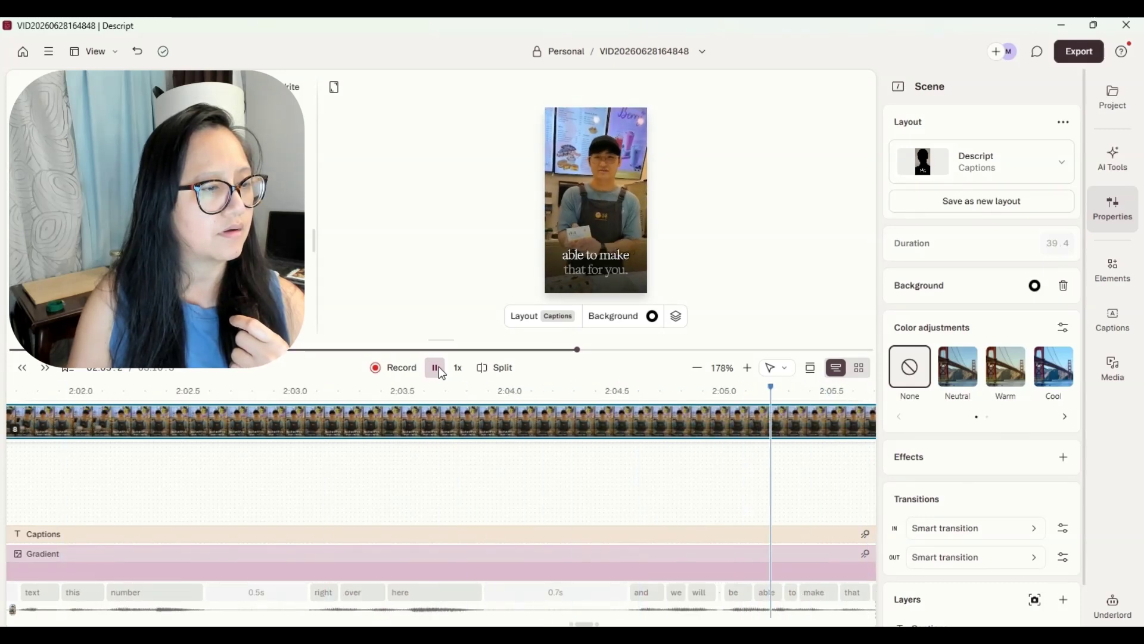
pyautogui.click(448, 373)
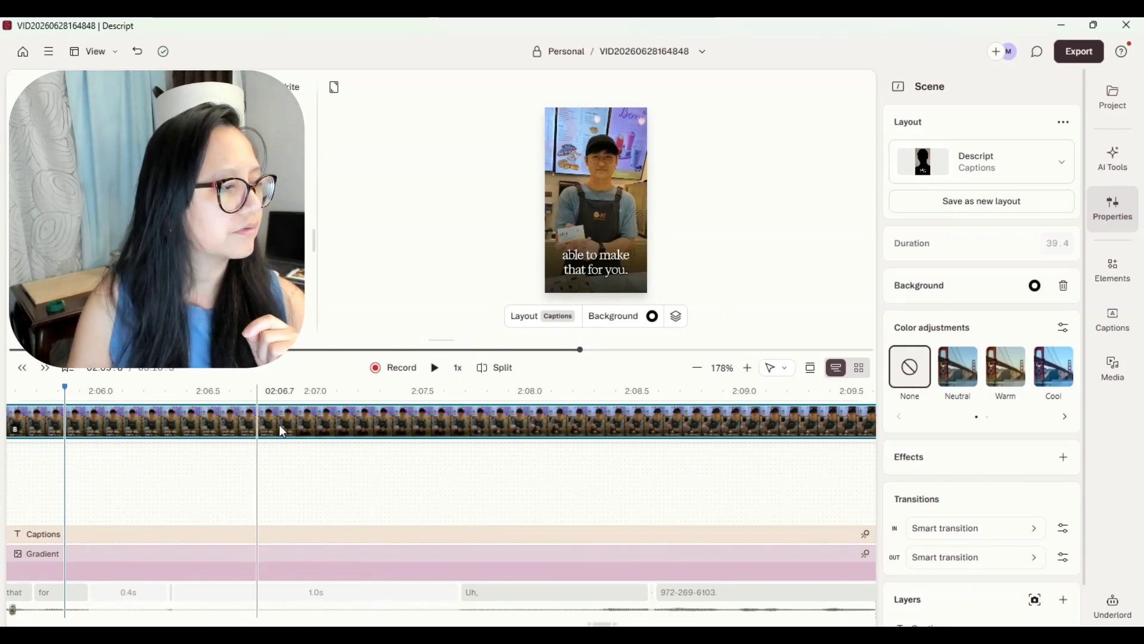
pyautogui.click(135, 58)
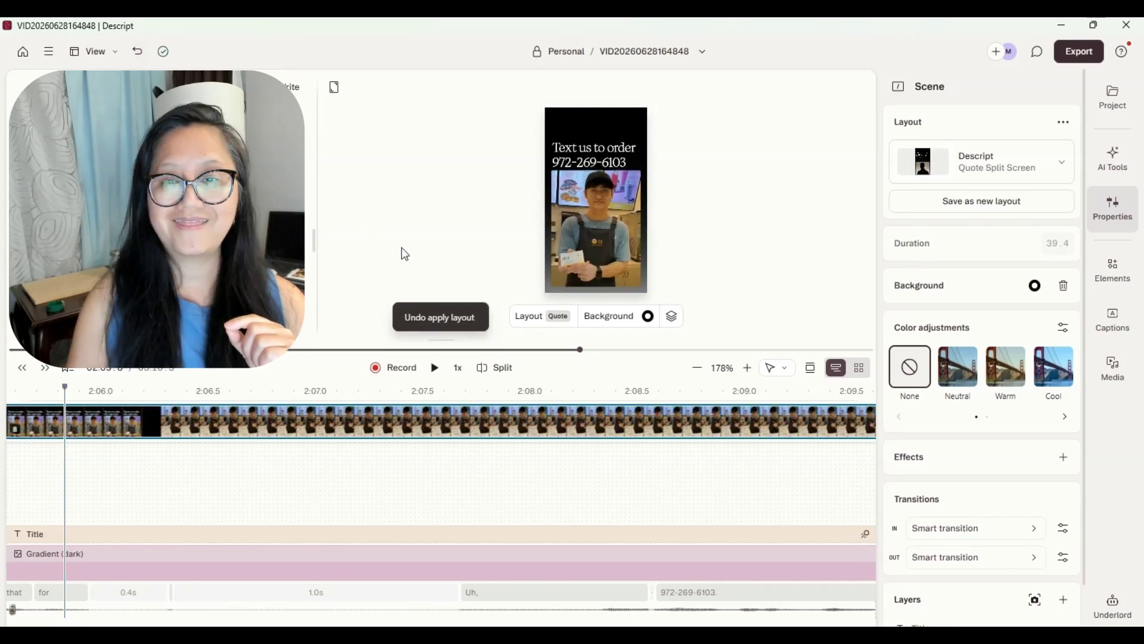
# Step: Play scene 8 from about 2:02 to about 2:18.5, pausing along the way, to review the text-to-order title and speech
pyautogui.click(565, 349)
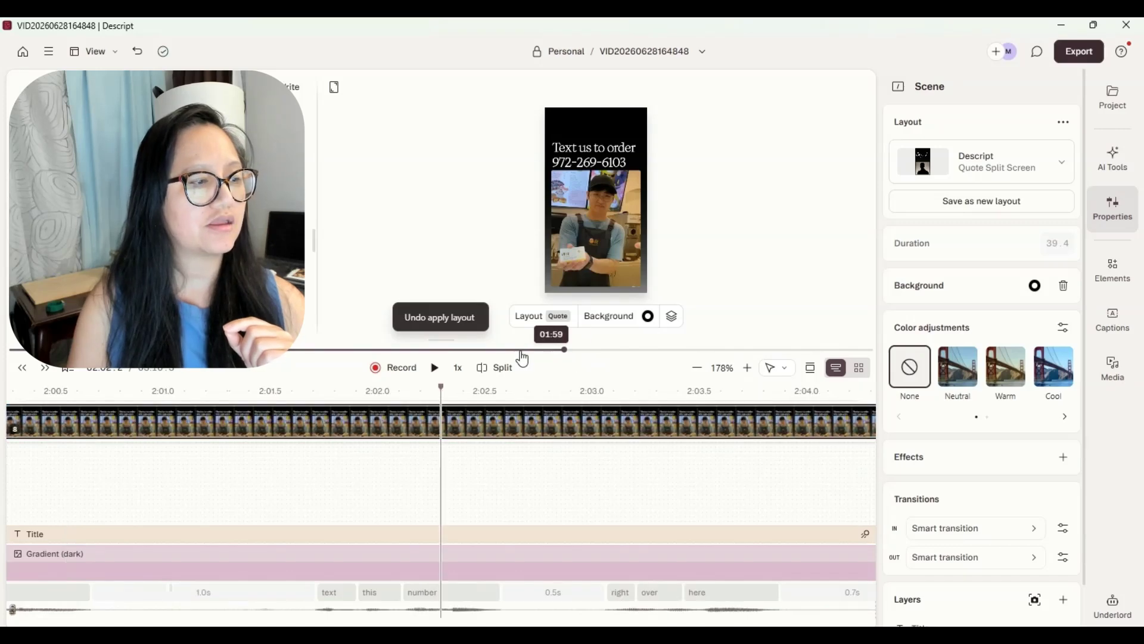
pyautogui.click(433, 367)
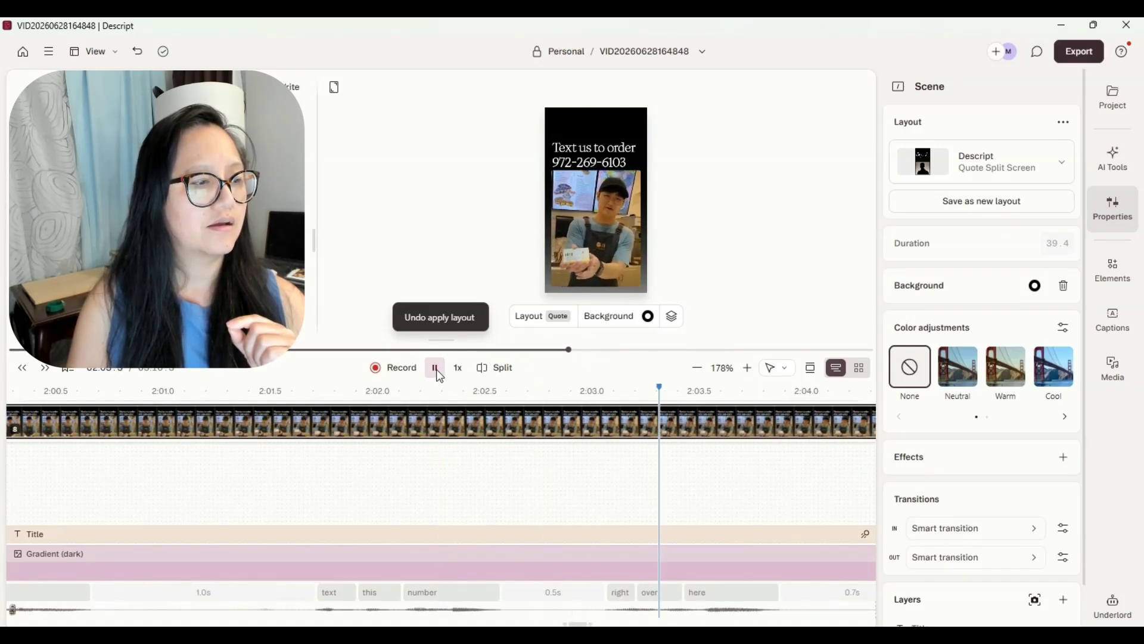
pyautogui.click(434, 367)
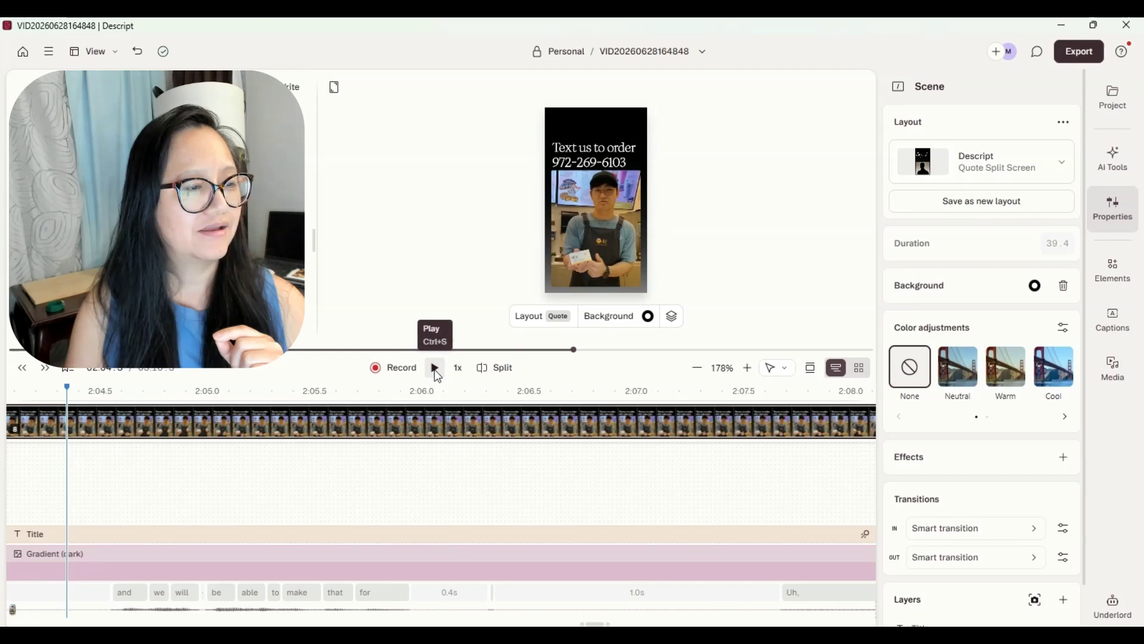
pyautogui.click(435, 369)
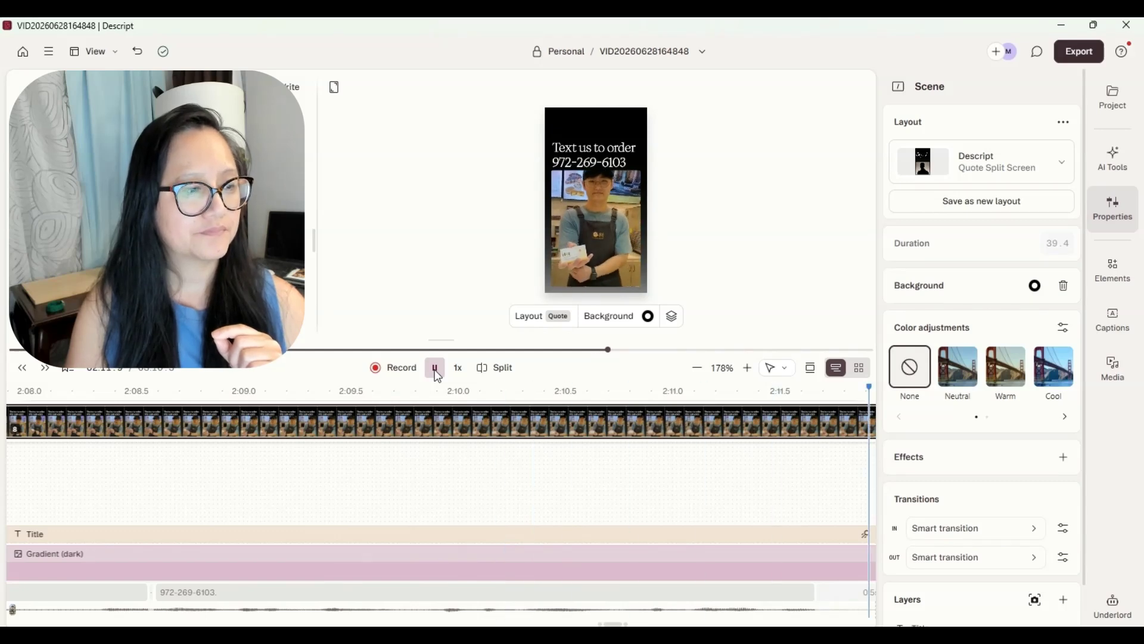
pyautogui.click(436, 371)
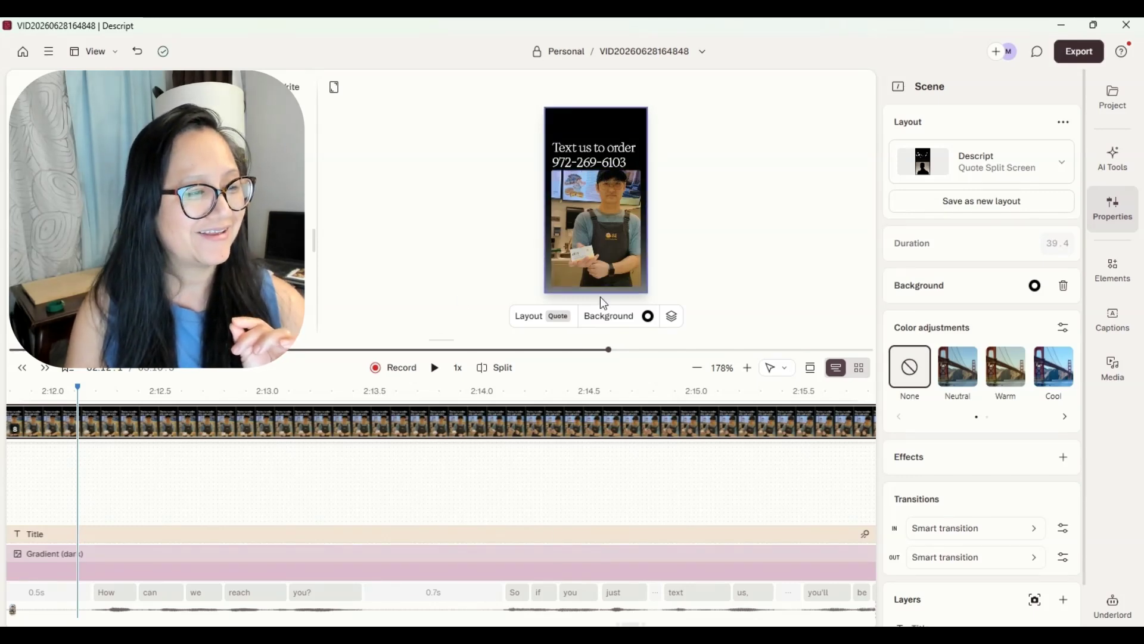
pyautogui.click(435, 367)
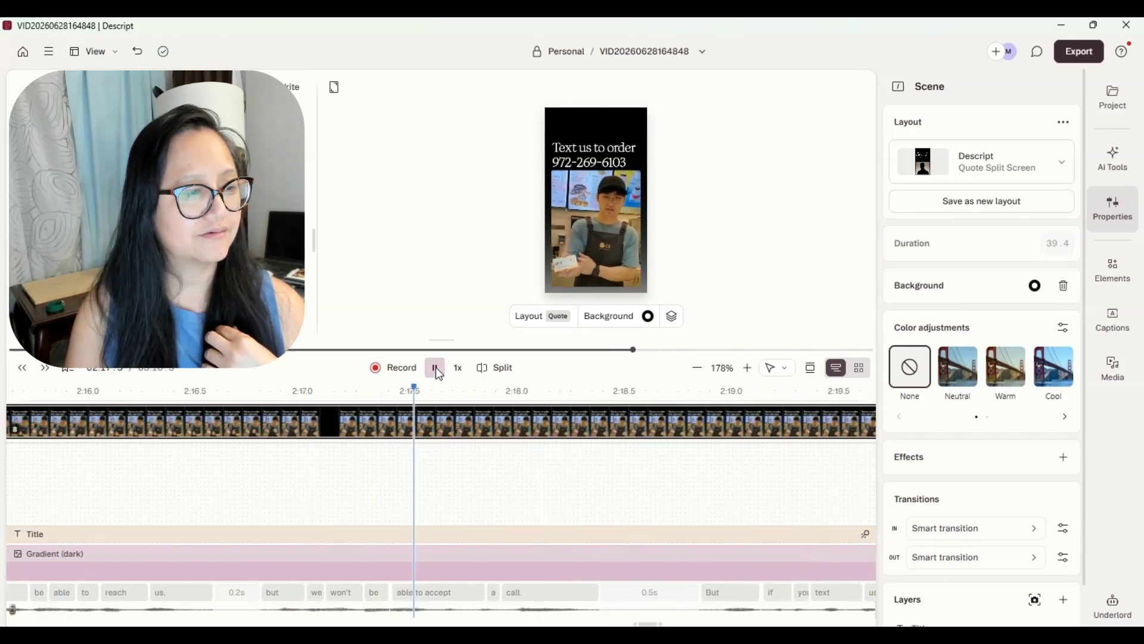
pyautogui.click(435, 367)
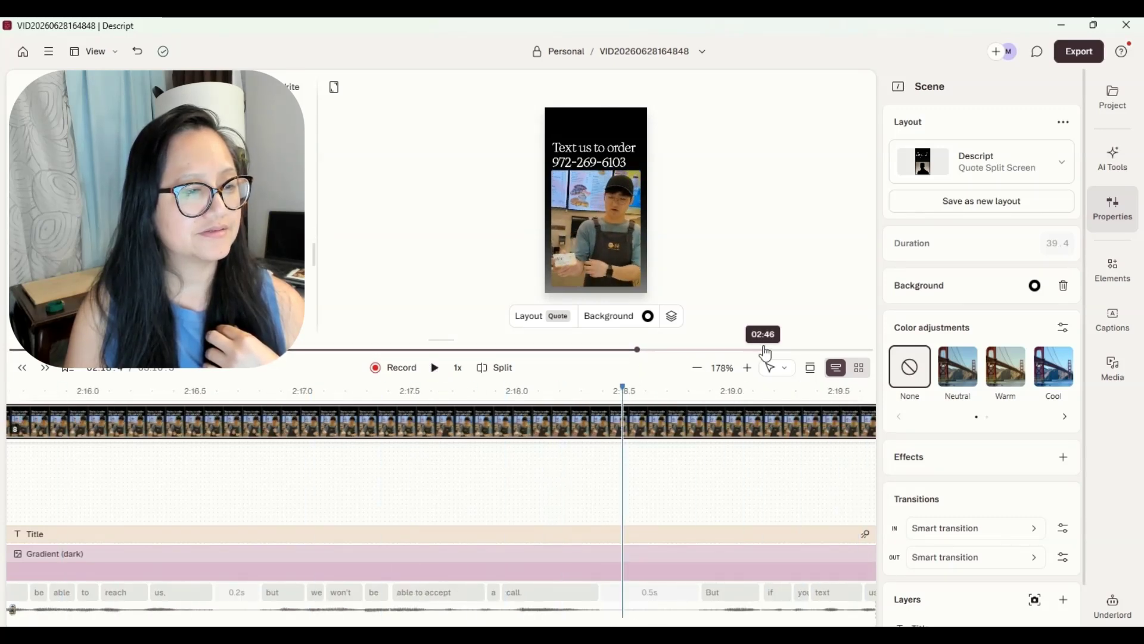
# Step: Play from about 2:38.8 in scene 9 into scene 13, stopping at about 3:07.5, to review the closing scenes
pyautogui.click(674, 350)
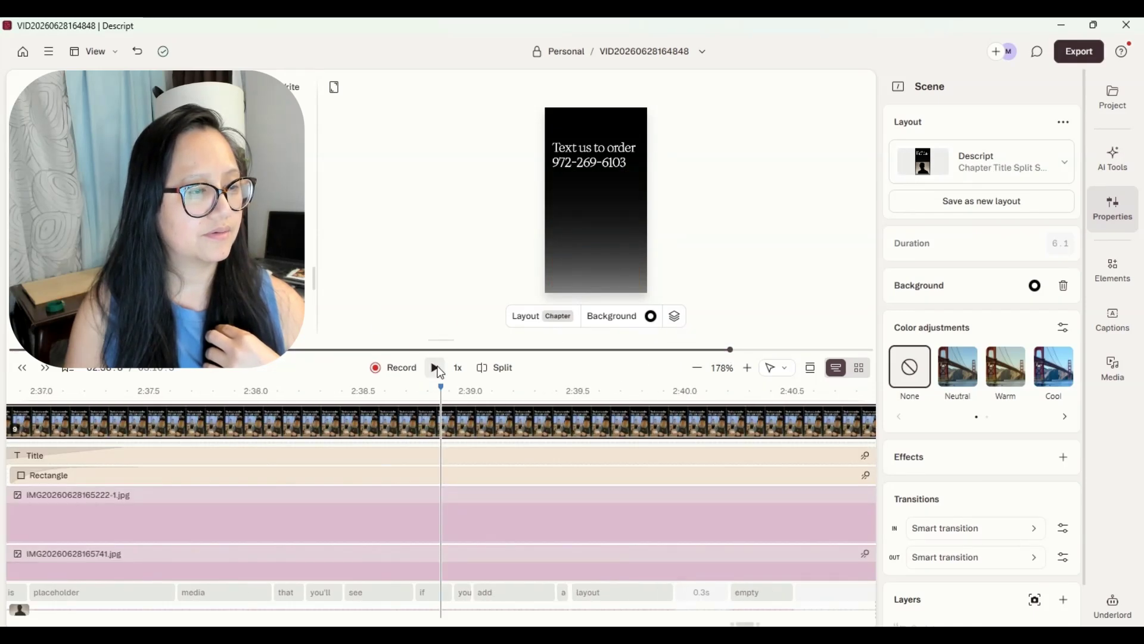
pyautogui.click(436, 366)
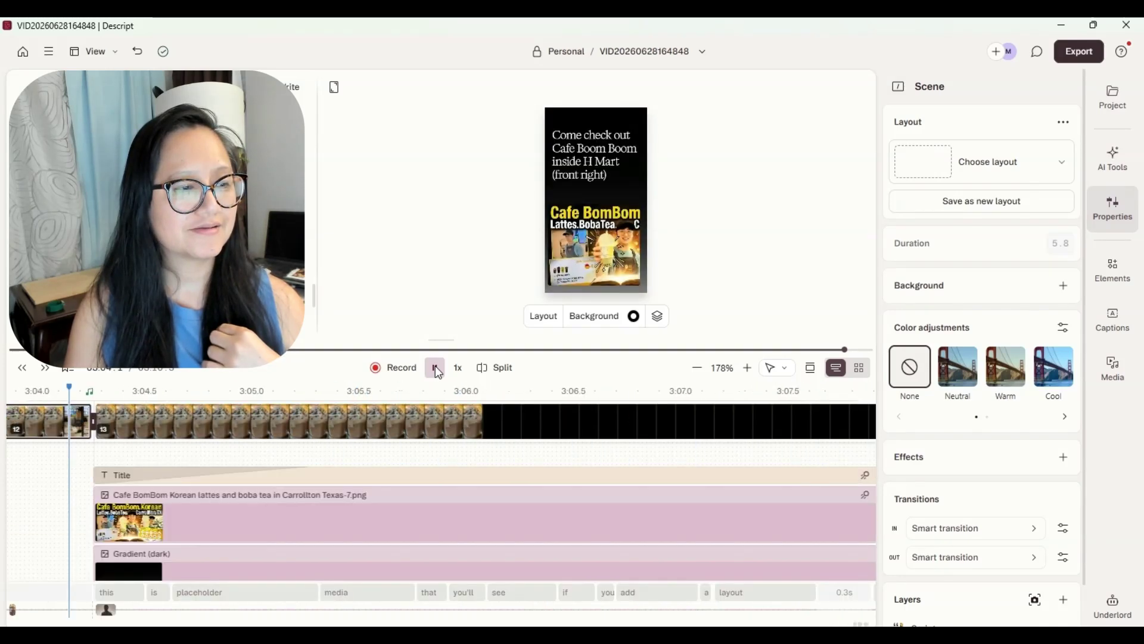
pyautogui.click(436, 368)
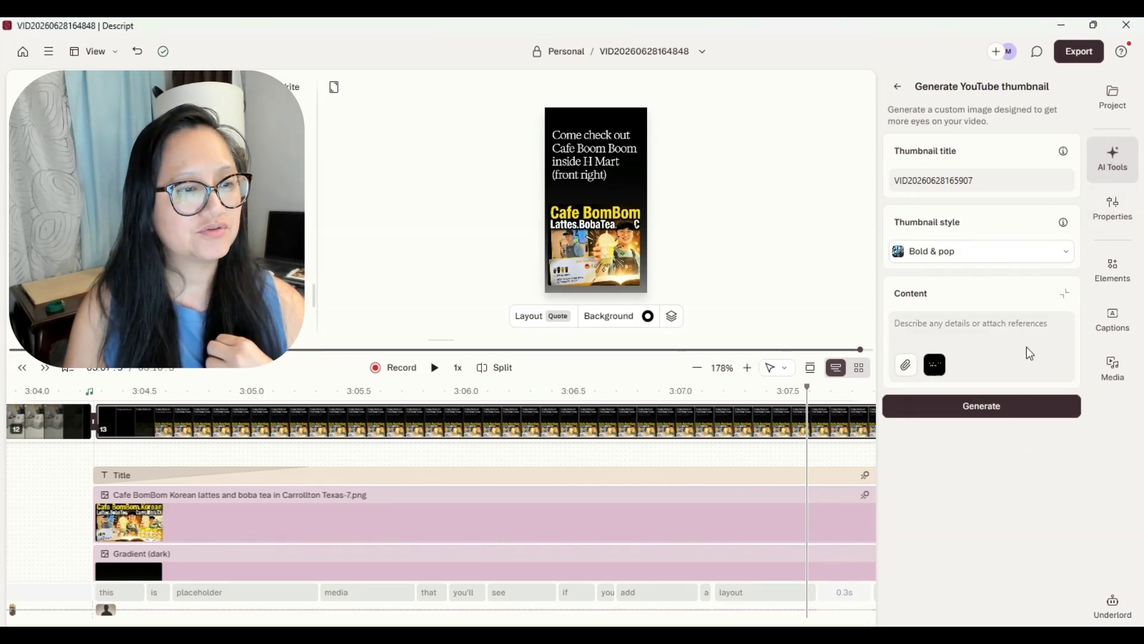
# Step: Look over the Generate YouTube thumbnail settings and leave the tool without generating a thumbnail
pyautogui.click(897, 87)
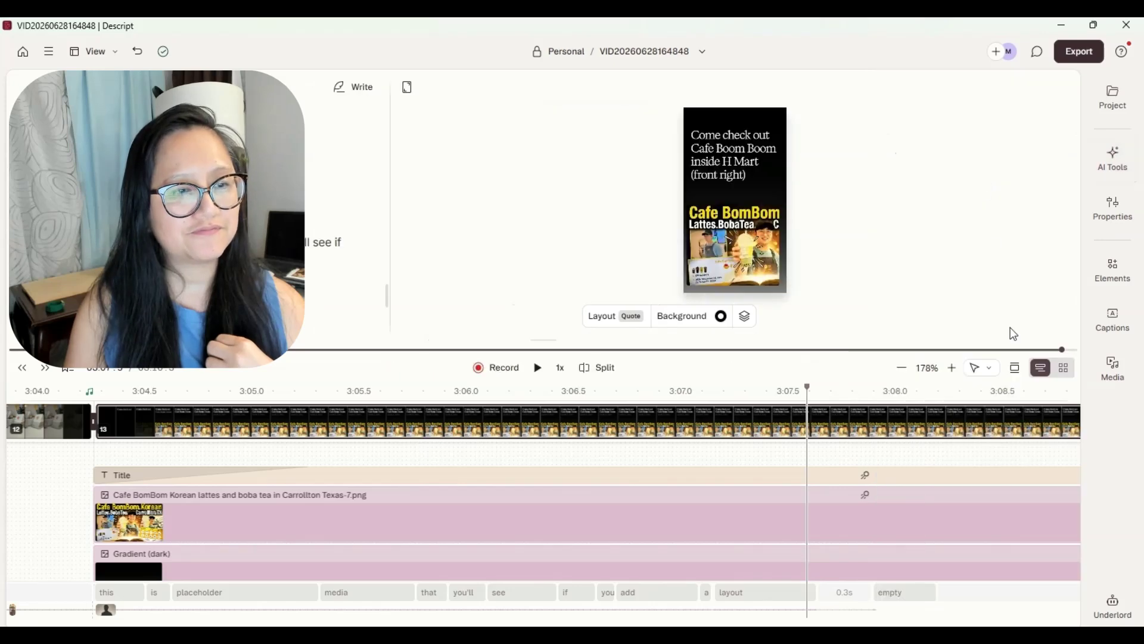
pyautogui.click(1110, 154)
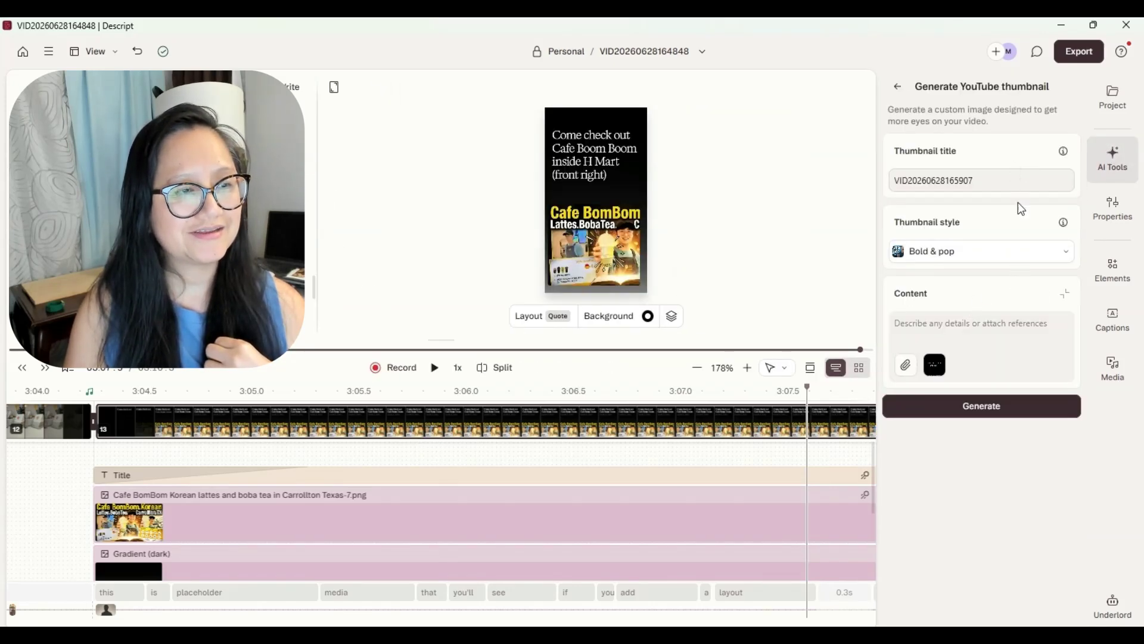
pyautogui.click(899, 86)
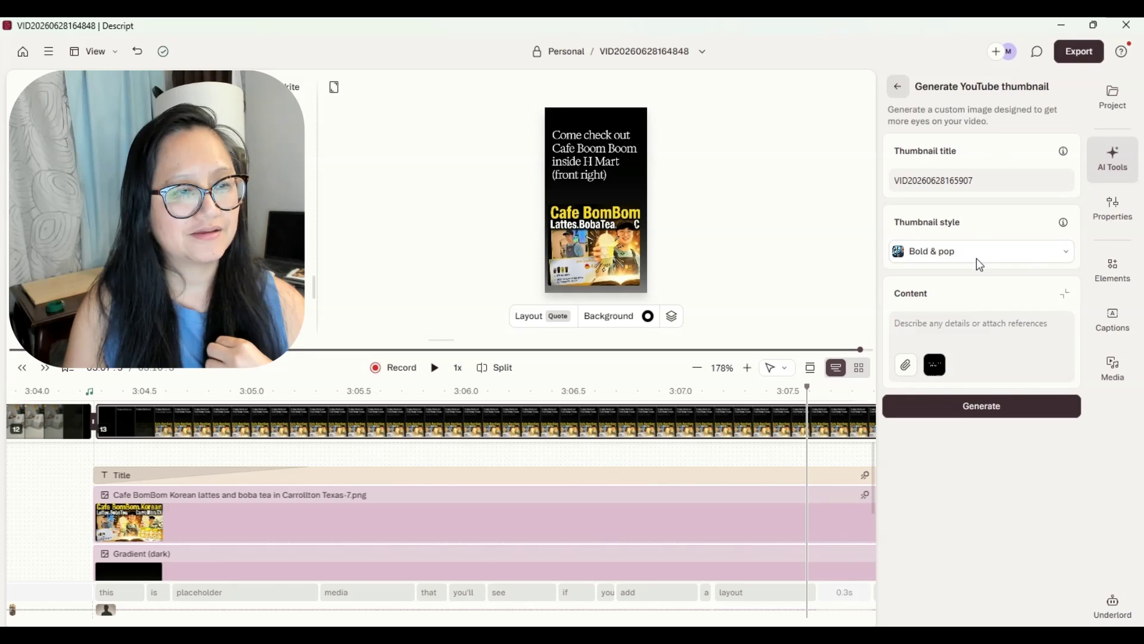
pyautogui.click(1121, 160)
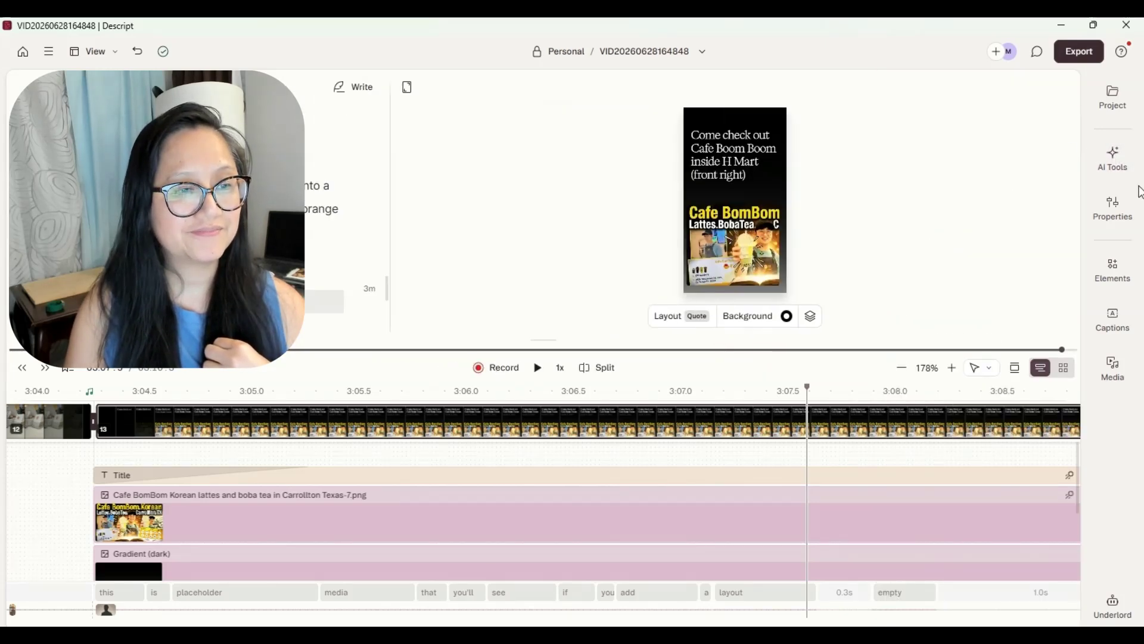
# Step: Open the Generate YouTube thumbnail tool from the AI publishing tools
pyautogui.click(1114, 161)
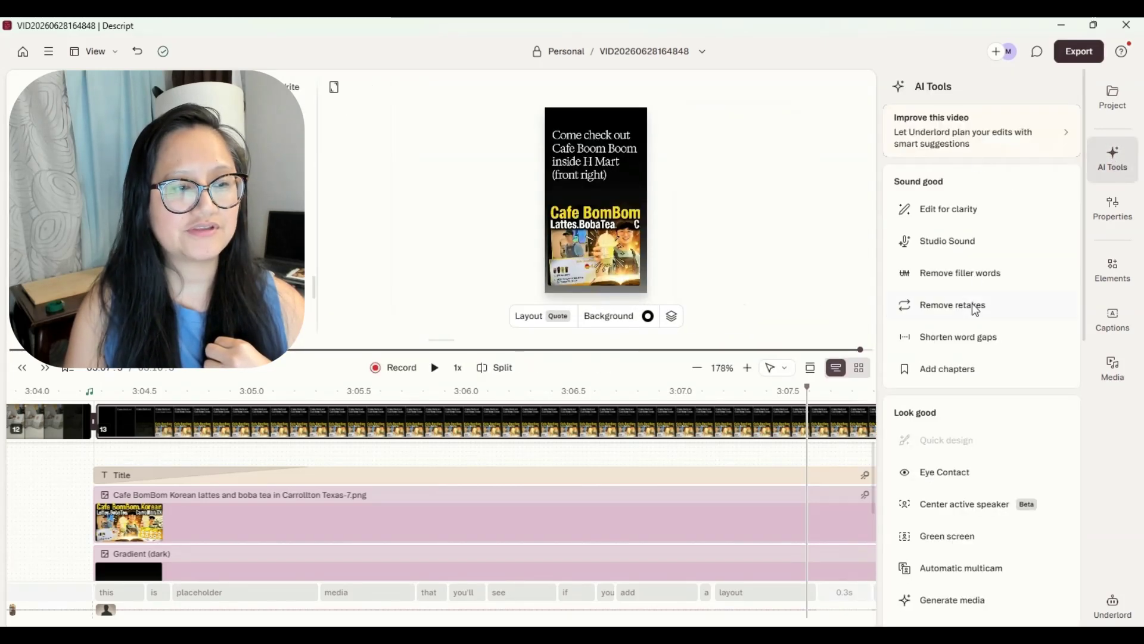
pyautogui.scroll(-5, 972, 307)
pyautogui.scroll(-7, 980, 341)
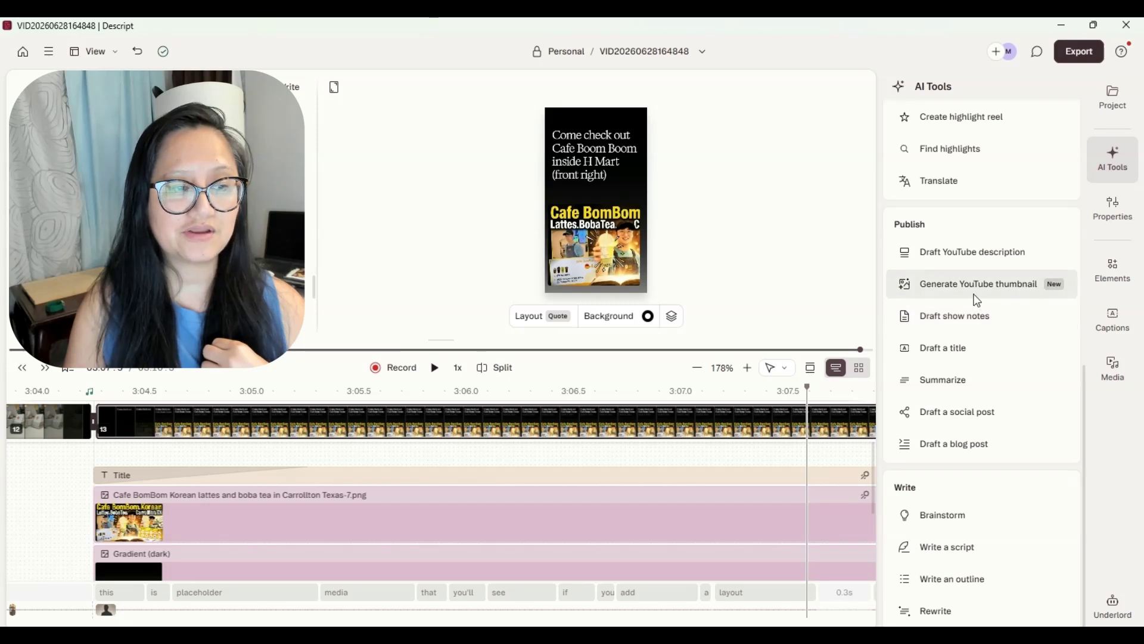
pyautogui.moveTo(977, 297)
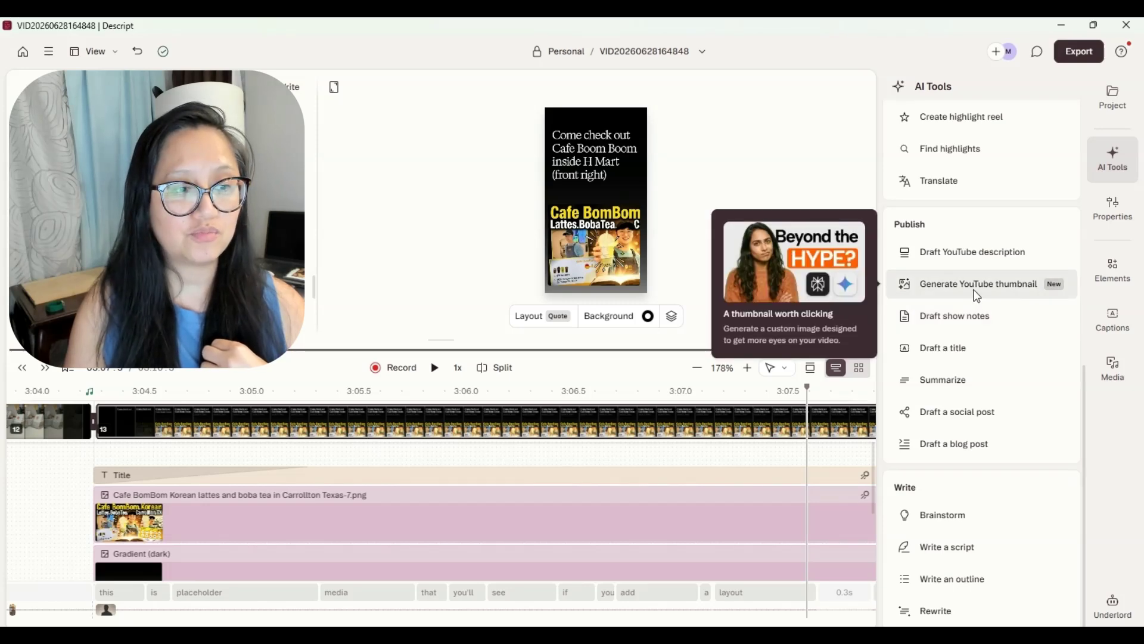
pyautogui.click(975, 285)
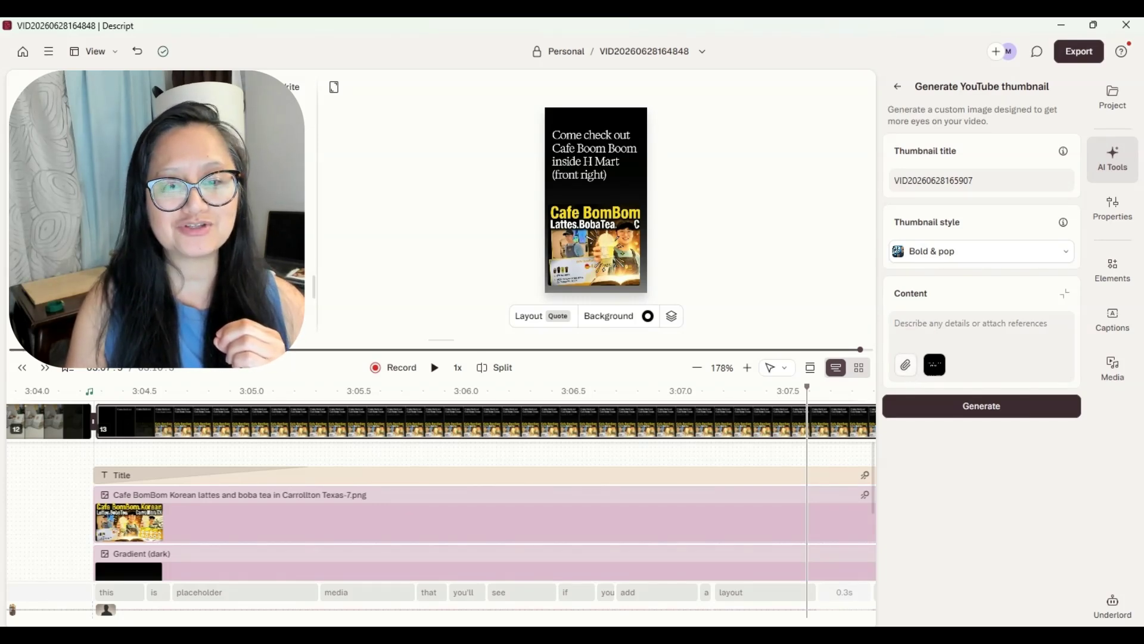
# Step: Attach four café reference images from the computer to the YouTube thumbnail content
pyautogui.click(906, 365)
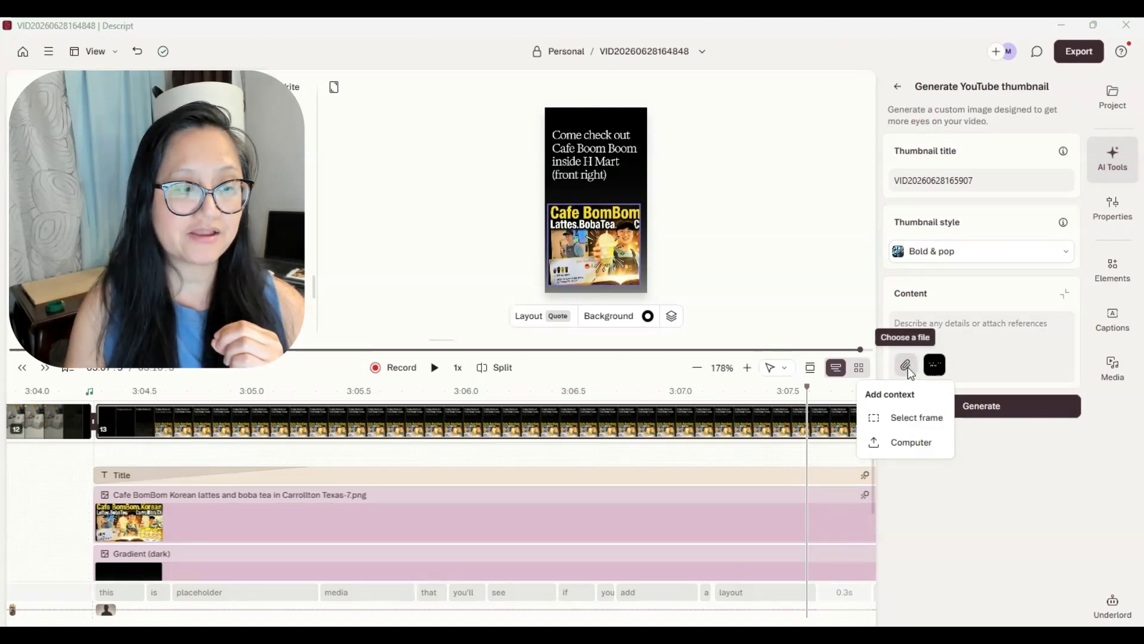
pyautogui.click(910, 448)
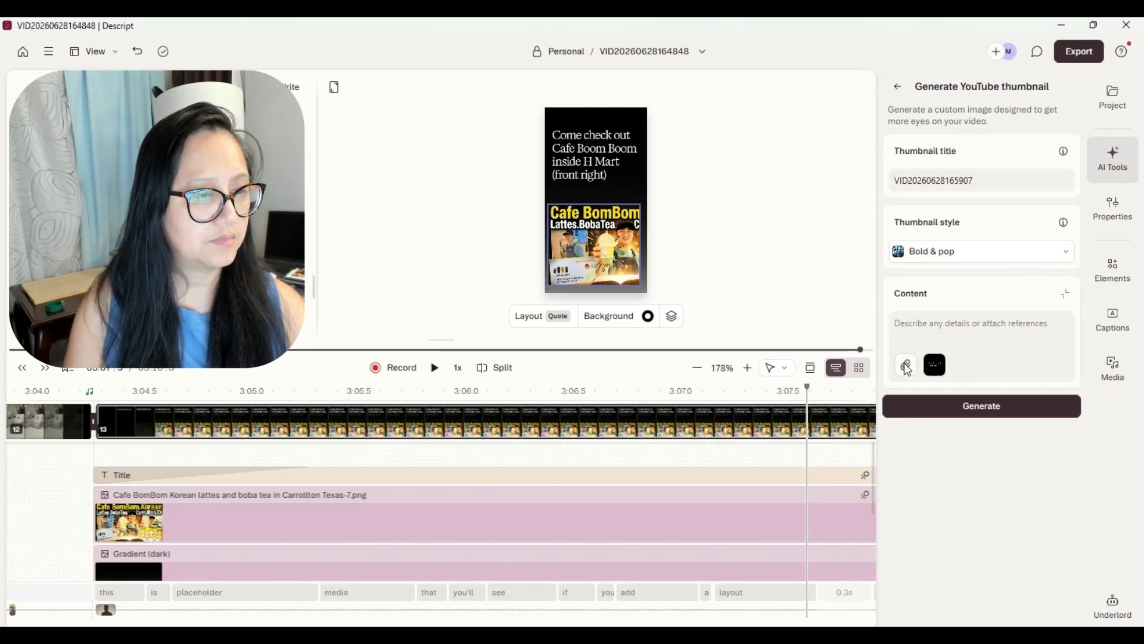
pyautogui.click(934, 364)
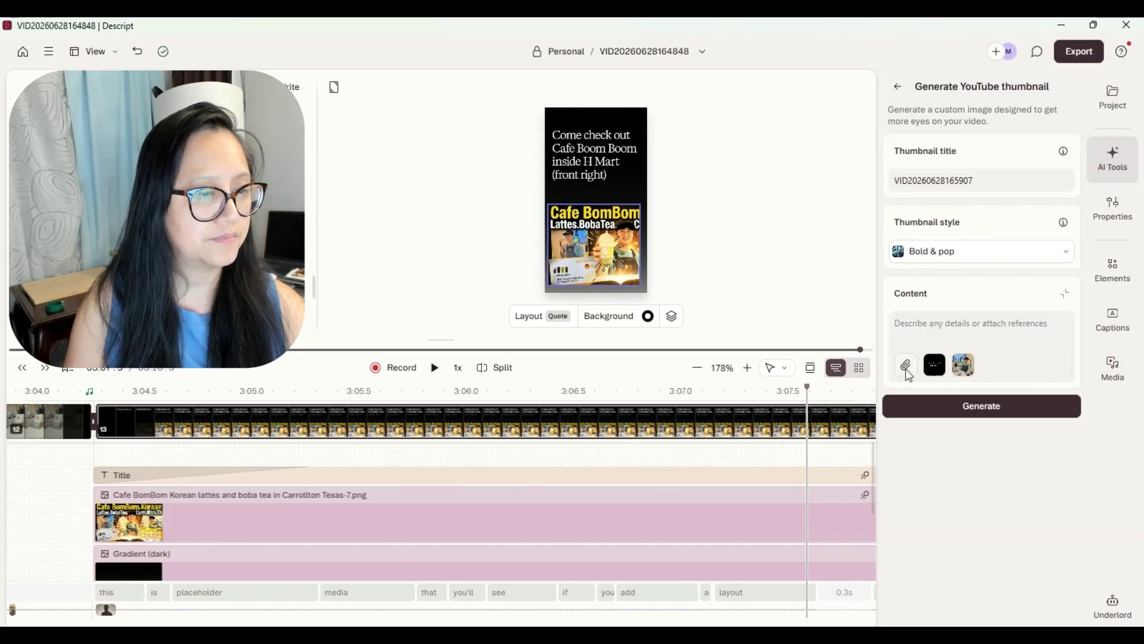
pyautogui.click(906, 369)
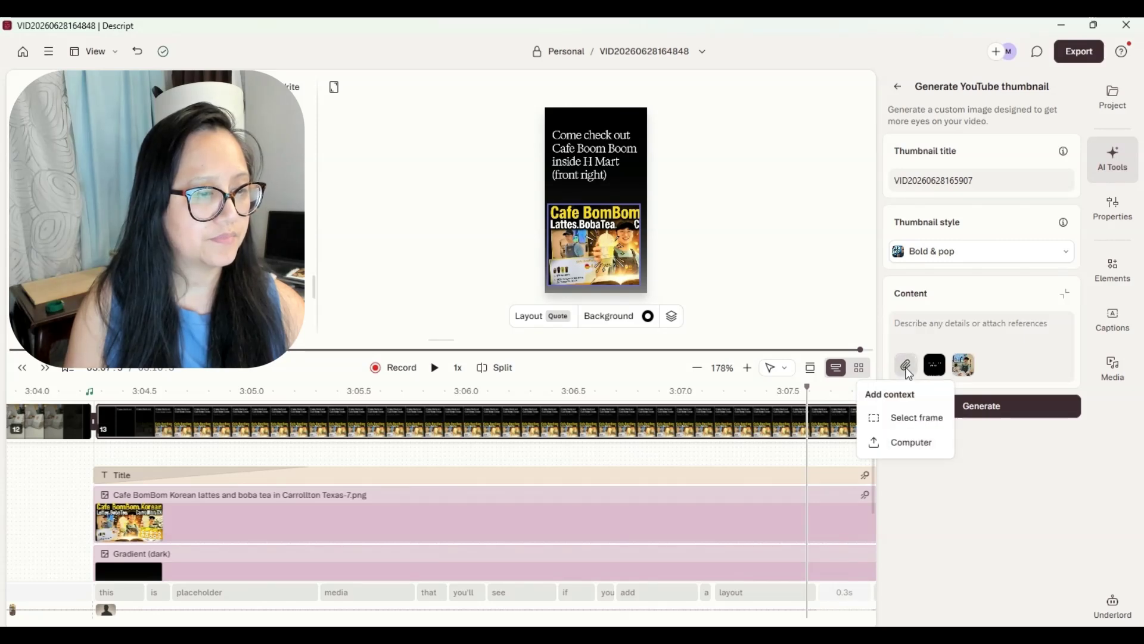
pyautogui.click(907, 444)
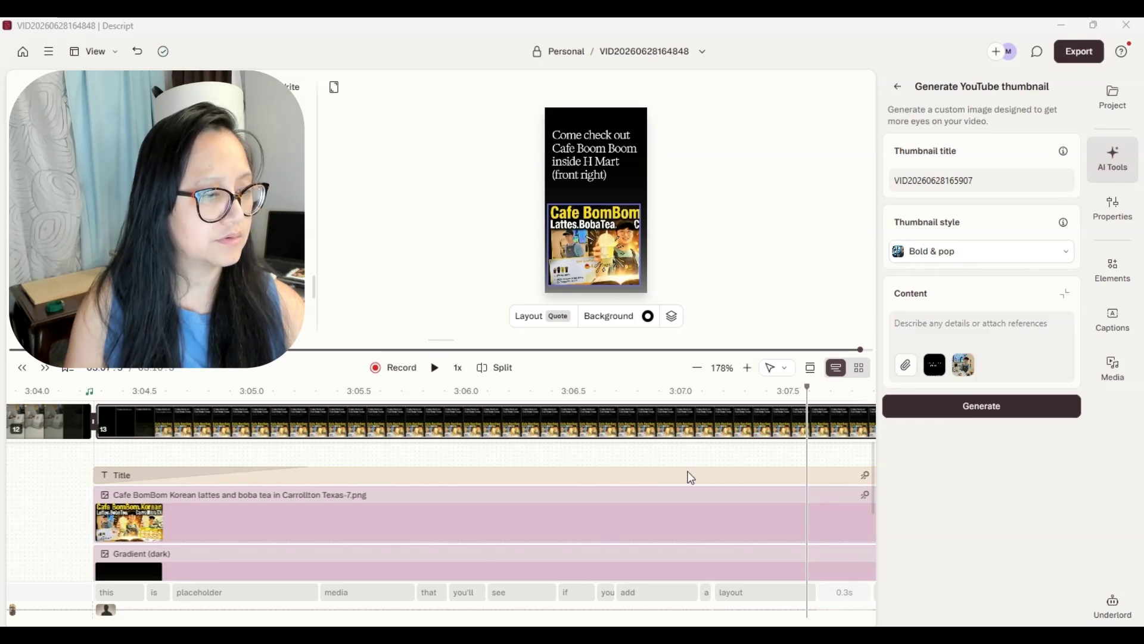
pyautogui.click(942, 611)
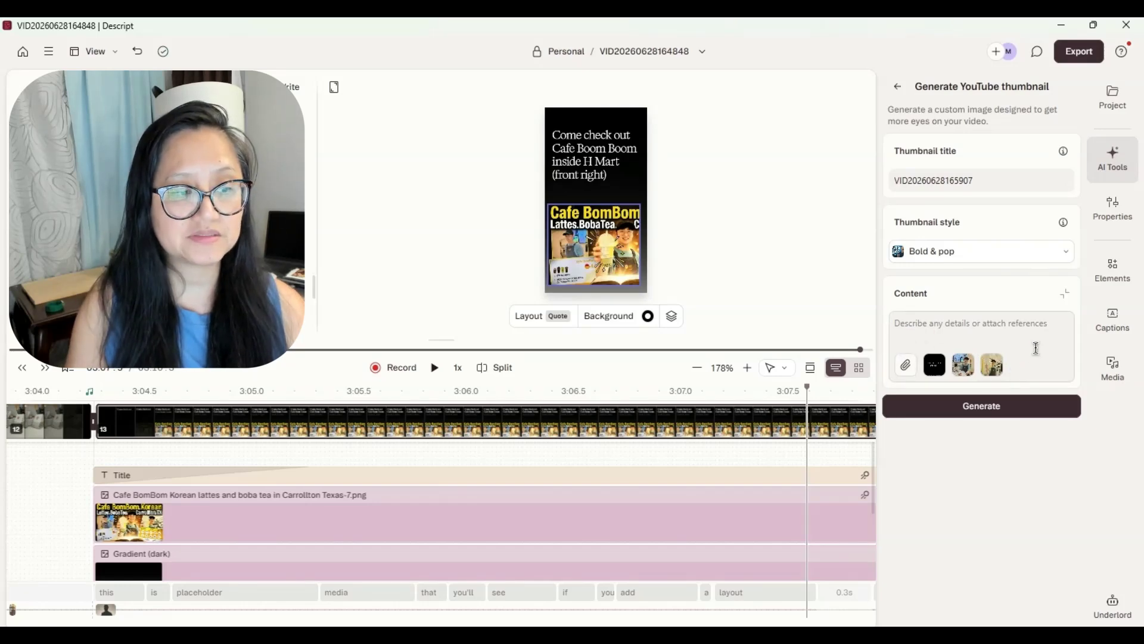
pyautogui.click(906, 367)
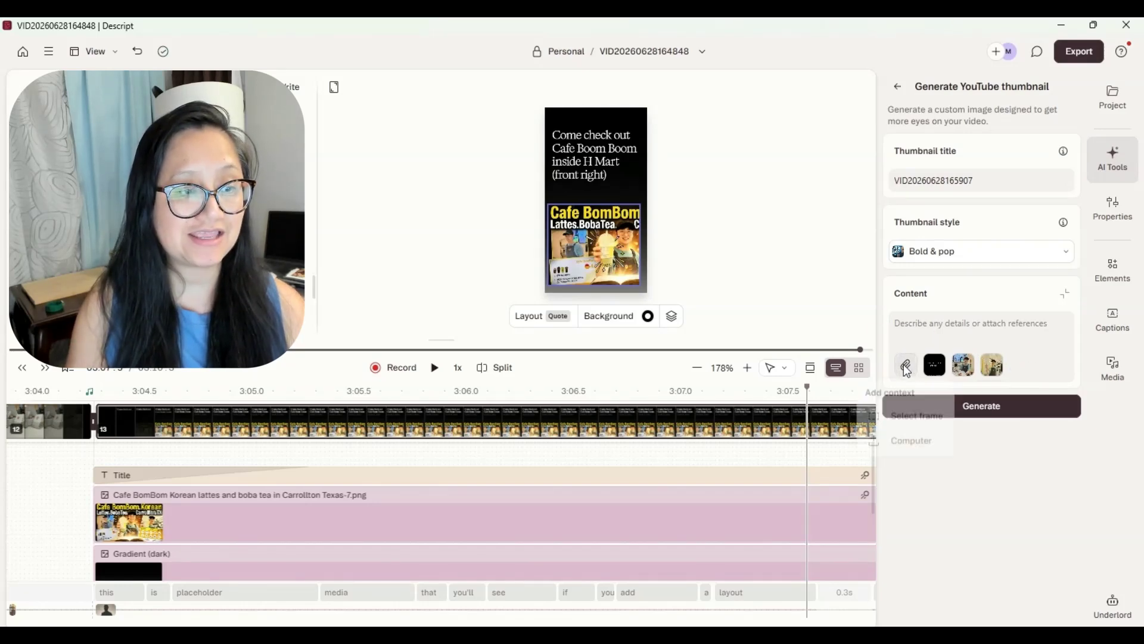
pyautogui.click(910, 446)
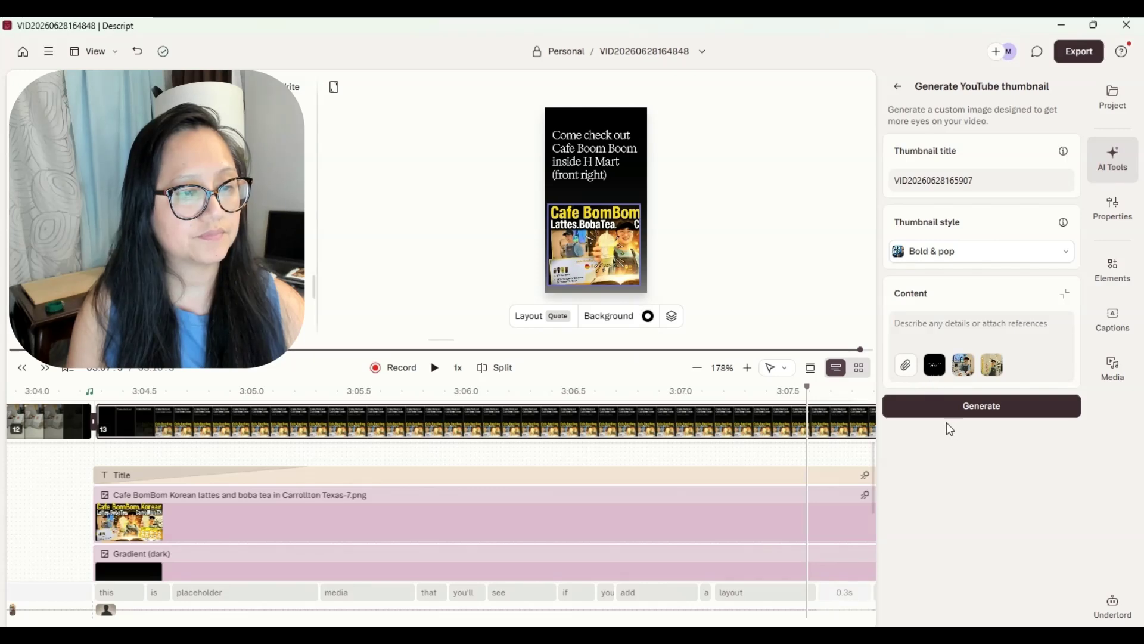
pyautogui.click(906, 366)
pyautogui.click(894, 445)
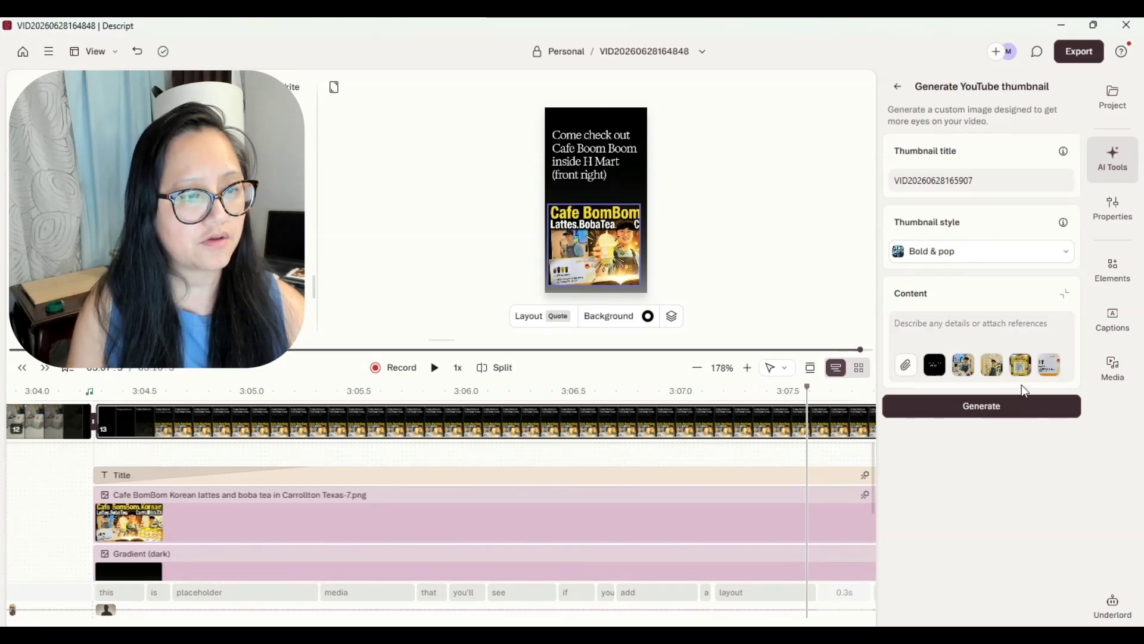
# Step: Generate Bold & pop thumbnails without the black frame among the references, and open the first result
pyautogui.click(942, 360)
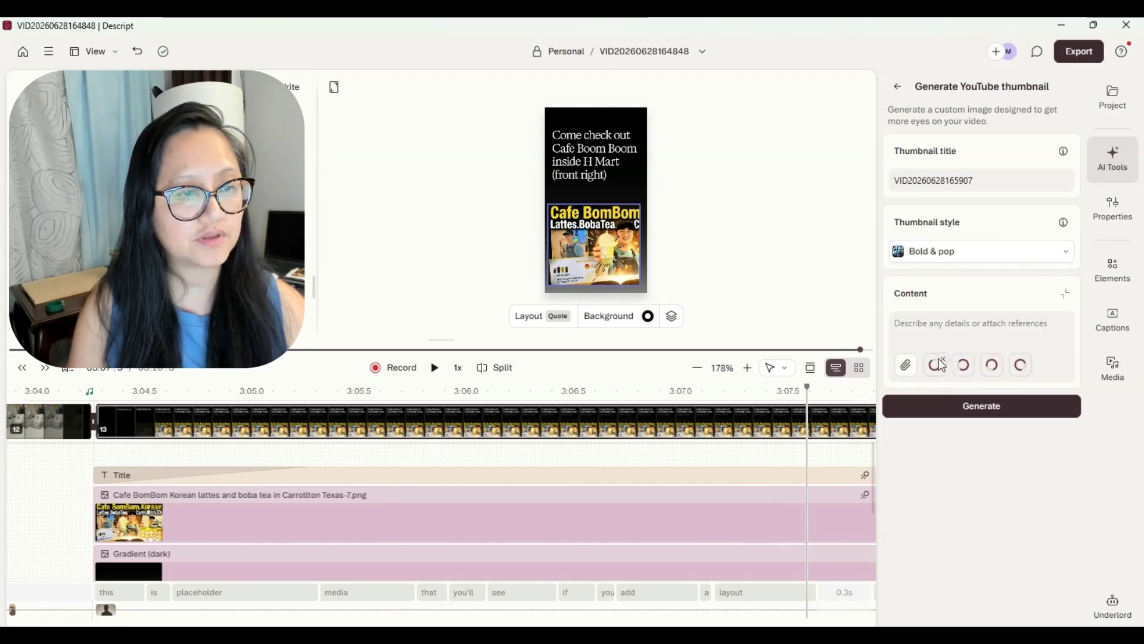
pyautogui.click(994, 409)
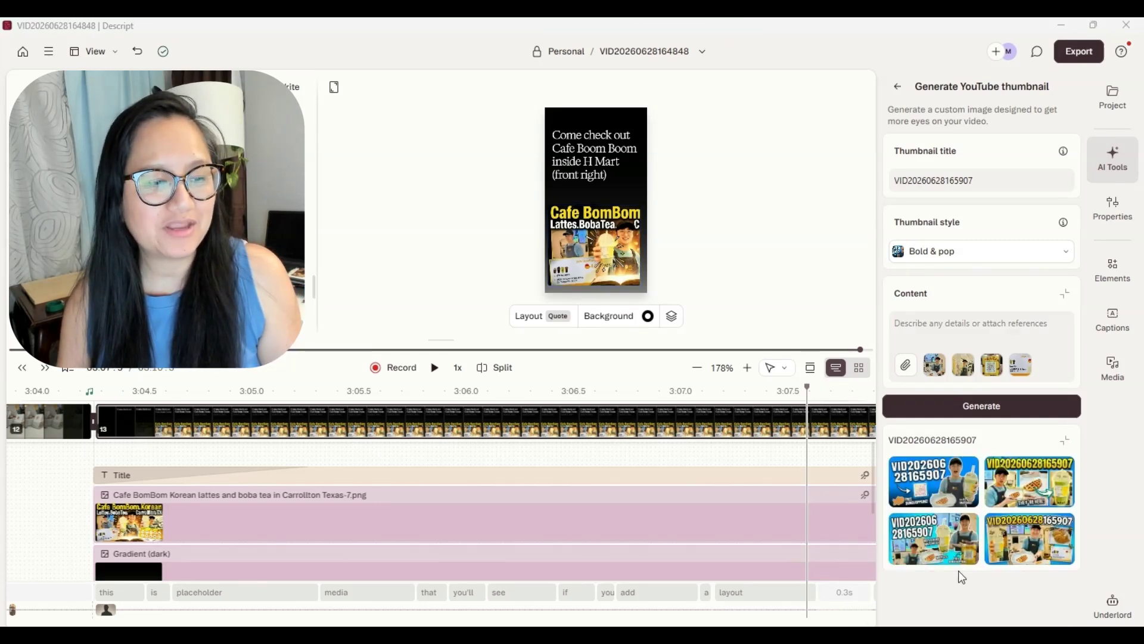
pyautogui.moveTo(912, 477)
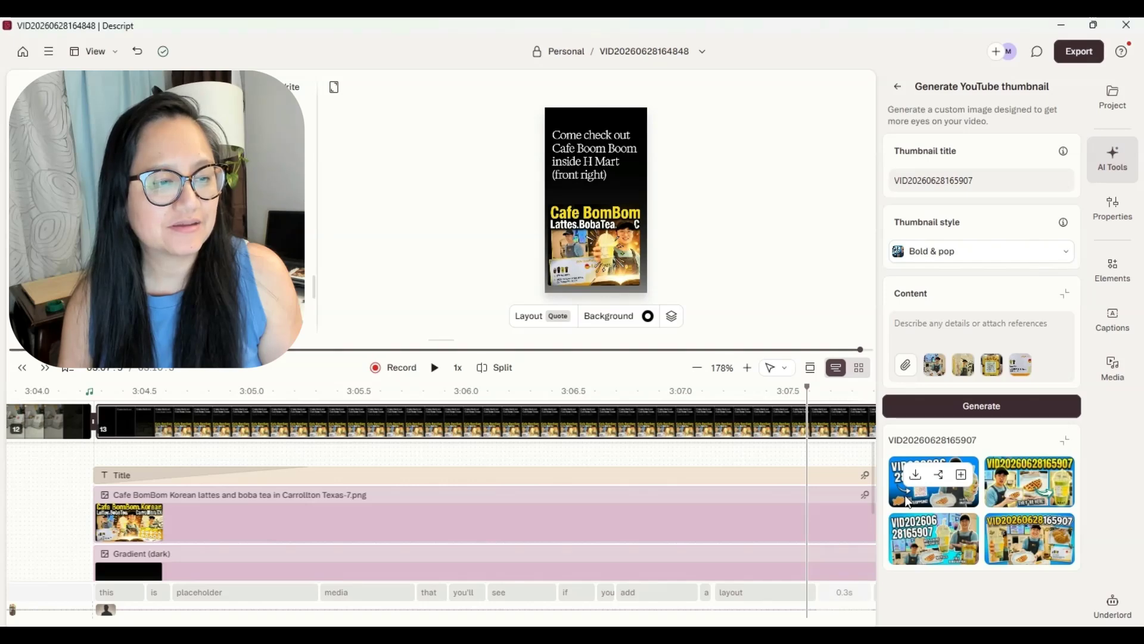
pyautogui.click(926, 498)
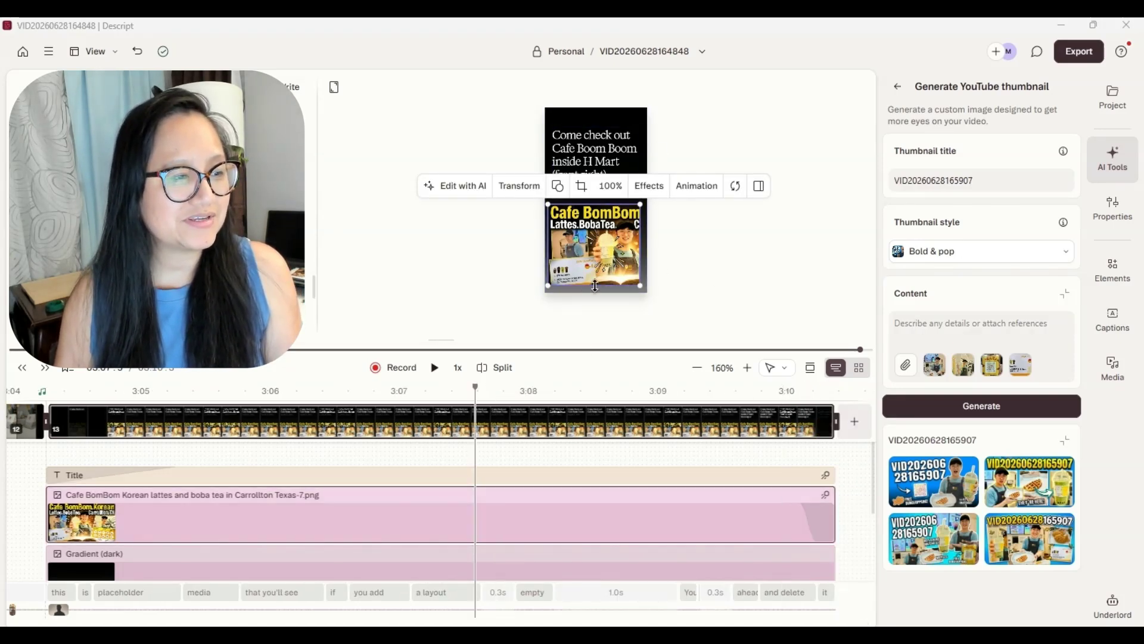
# Step: Replace the café image in scene 13 with "Cafe BomBom Korean Lattes and Boba Tea in Carrollton Texas-11.png" from the computer
pyautogui.click(535, 231)
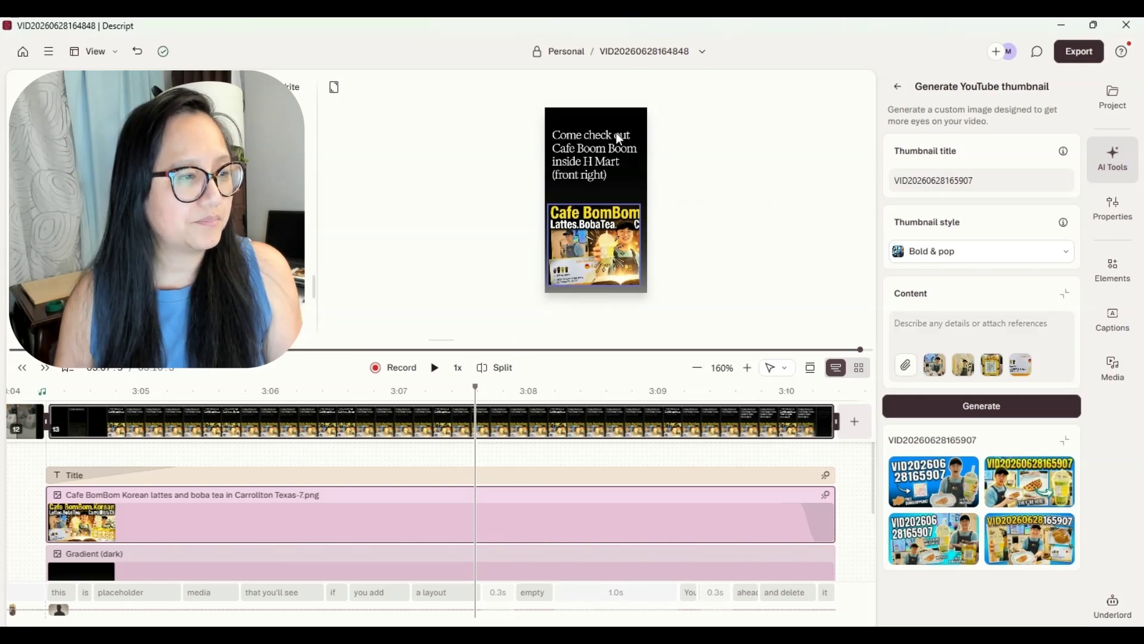
pyautogui.click(597, 256)
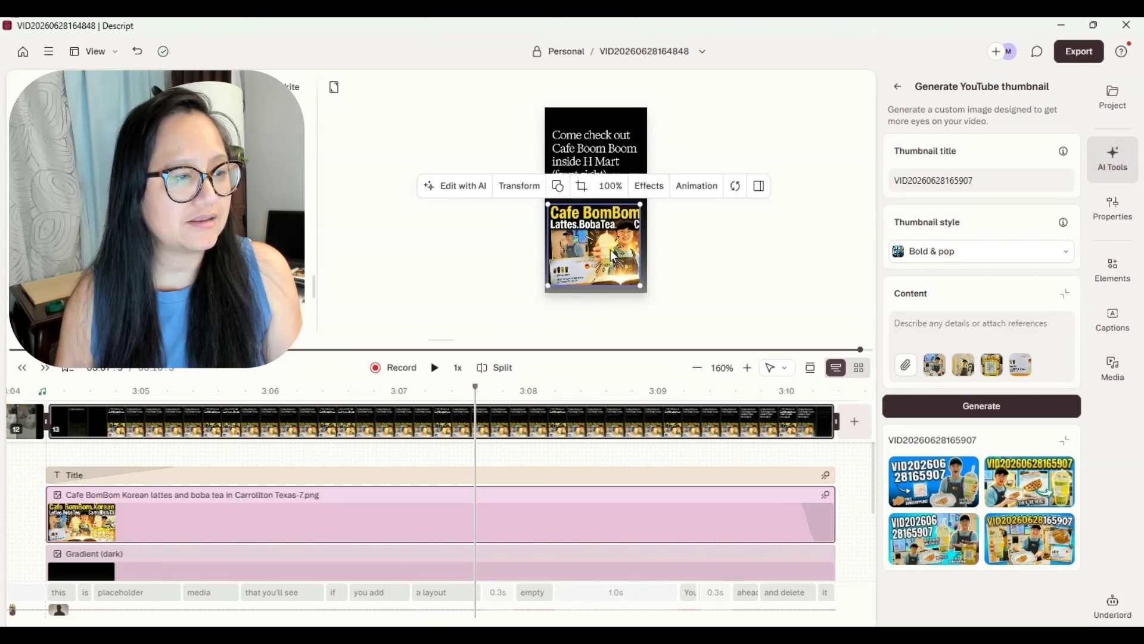
pyautogui.click(736, 187)
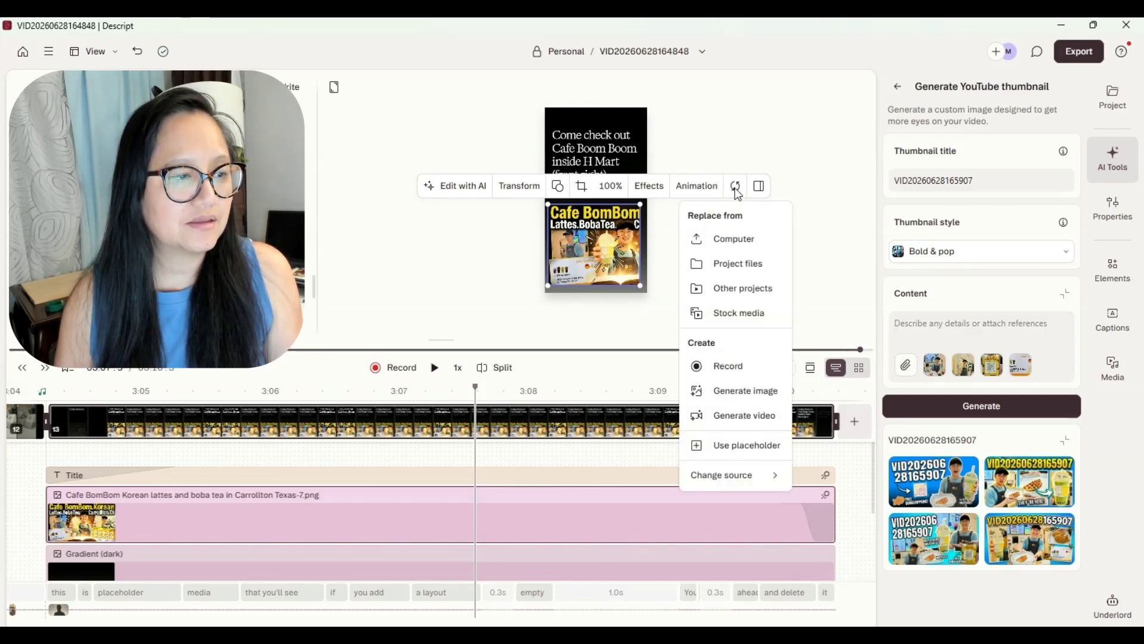
pyautogui.click(727, 245)
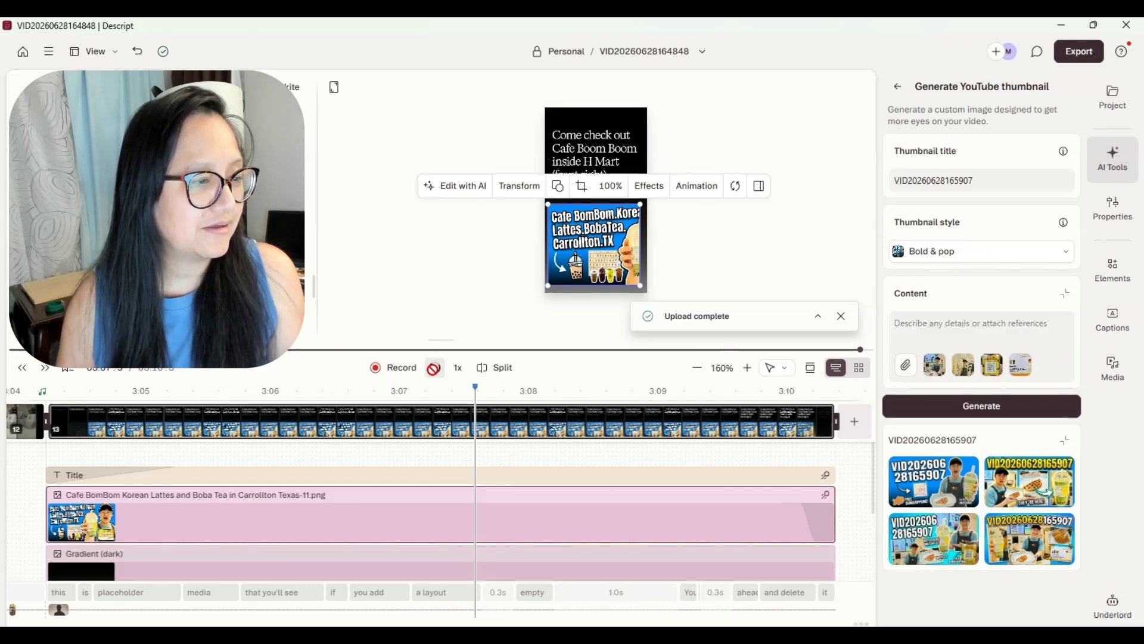
# Step: Play scene 13 to the end of the video, and replay from the beginning into scene 2 before pausing
pyautogui.click(434, 371)
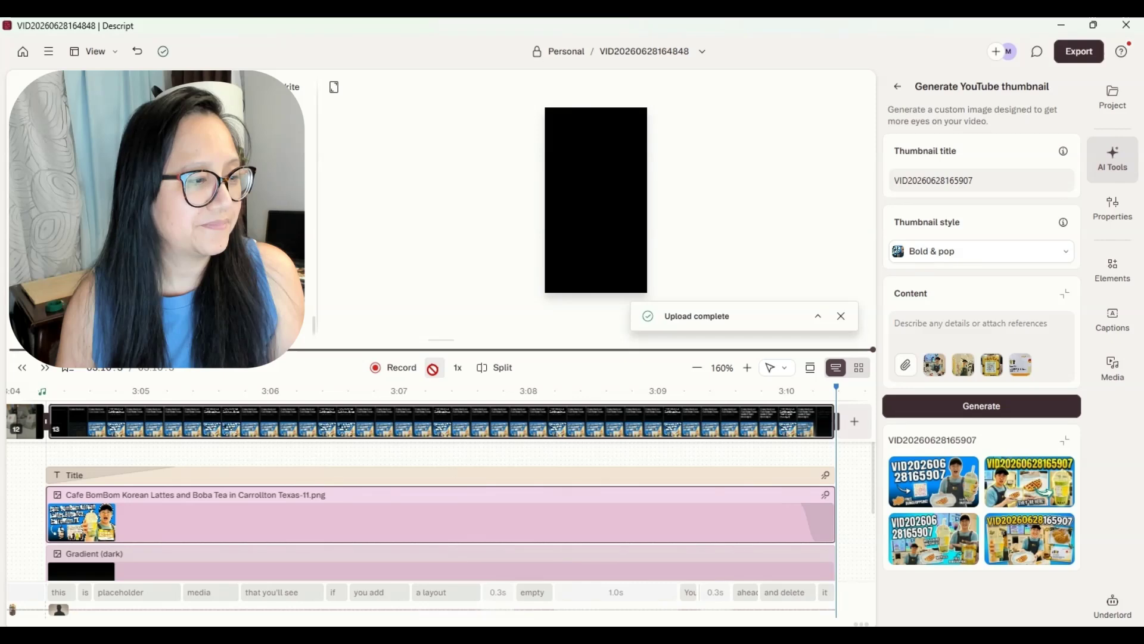
pyautogui.click(433, 368)
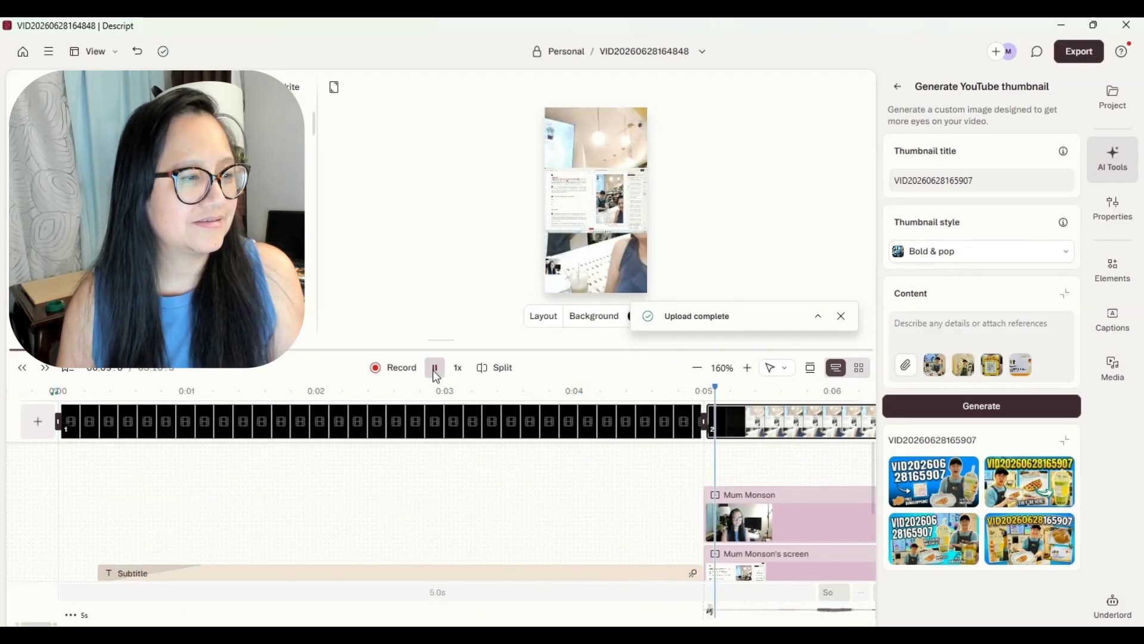
pyautogui.click(434, 368)
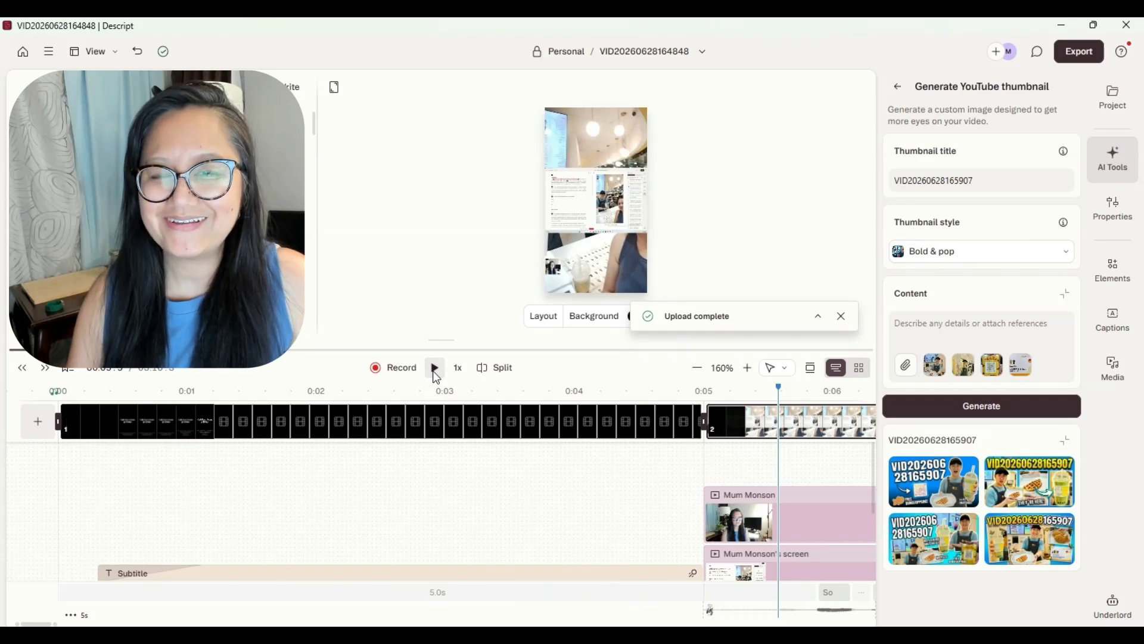